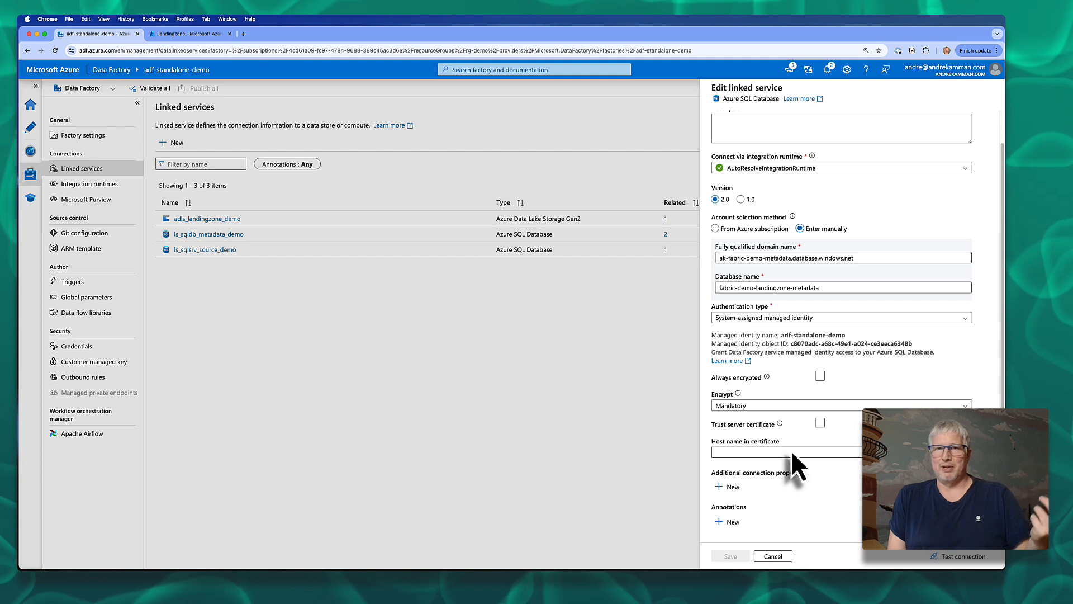
# Review the settings of the ls_sqldb_metadata_demo, ls_sqlsrv_source_demo and adls_landingzone_demo linked services, closing each without changes.
pyautogui.scroll(3, 792, 420)
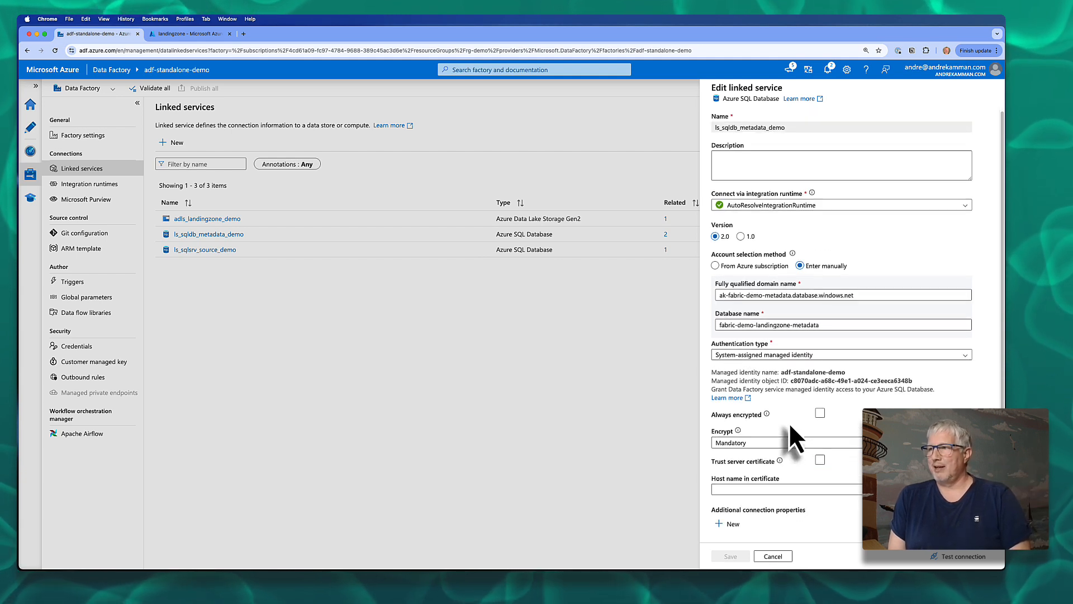
pyautogui.click(788, 557)
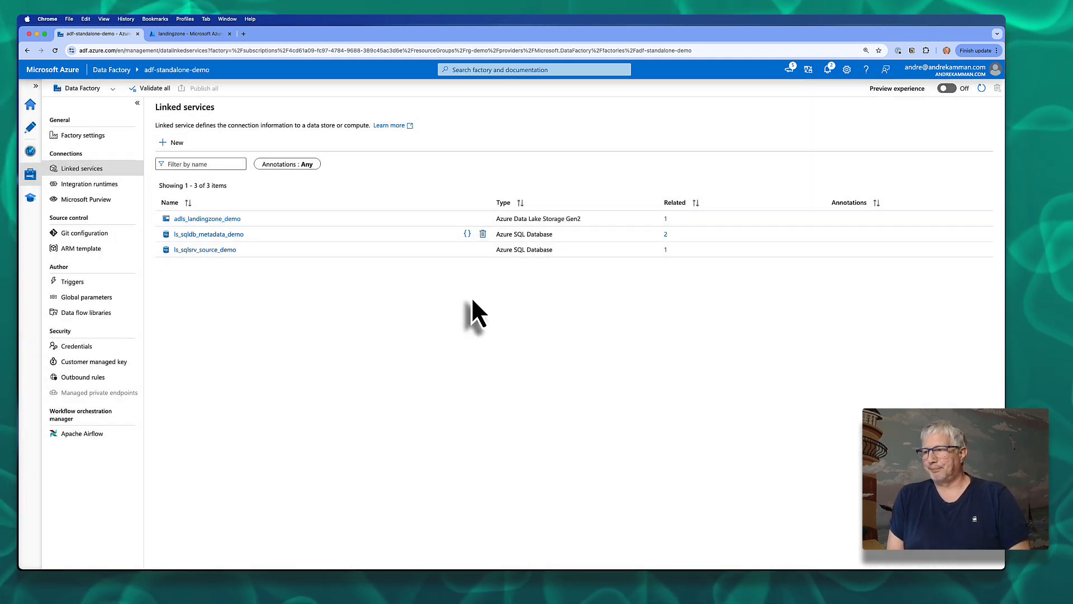
pyautogui.click(224, 250)
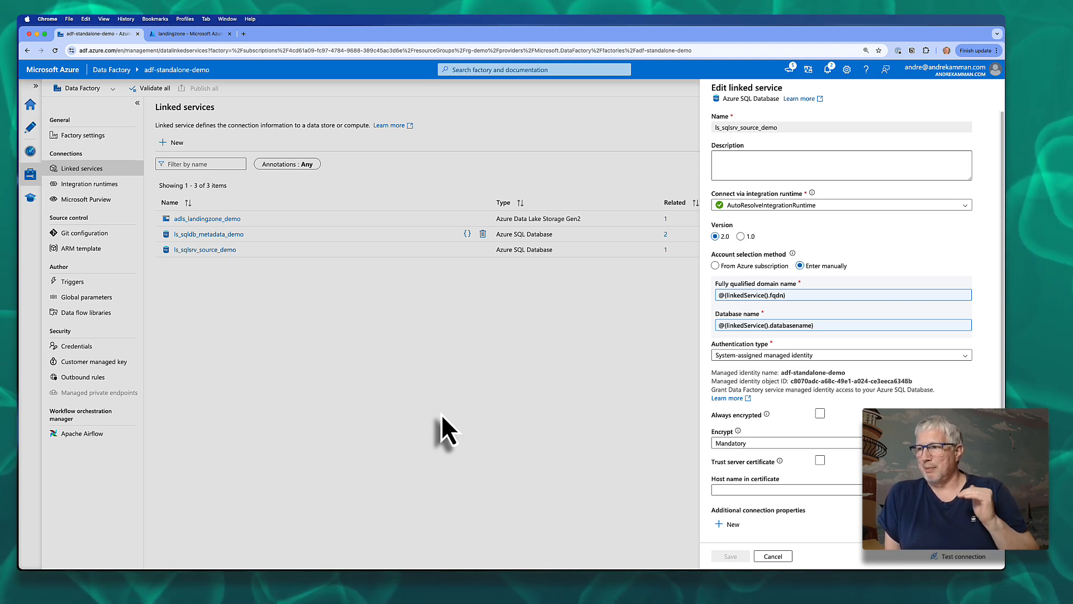
pyautogui.scroll(-5, 815, 408)
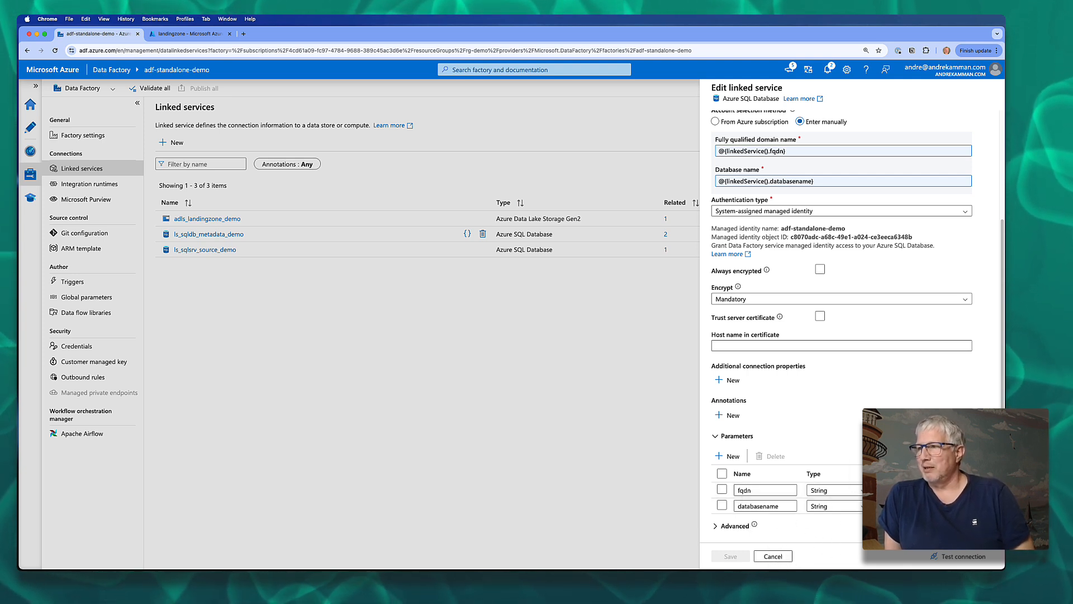
pyautogui.scroll(3, 795, 529)
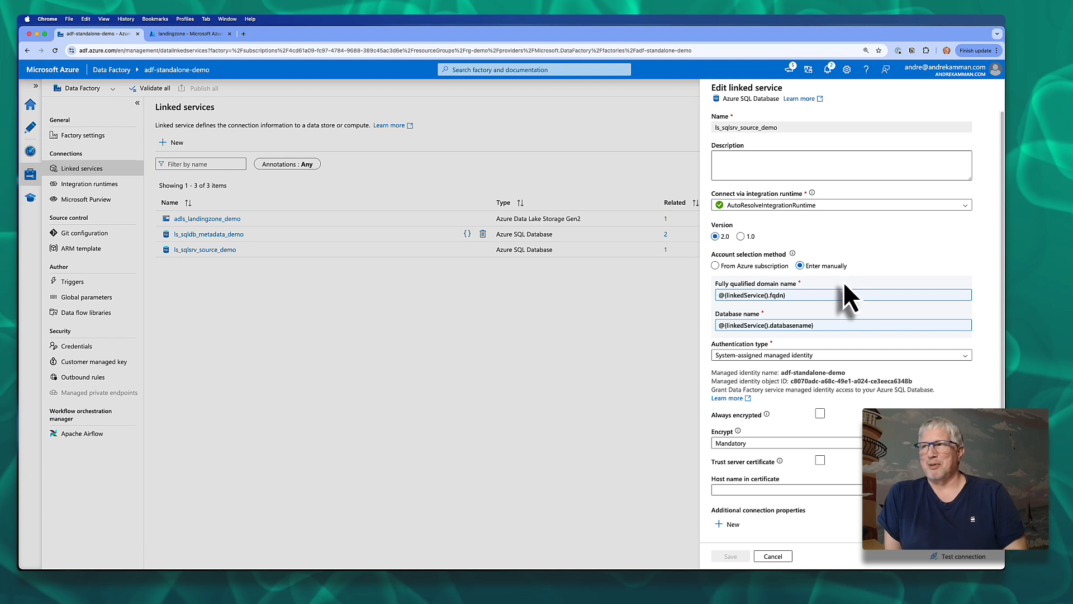
pyautogui.click(773, 556)
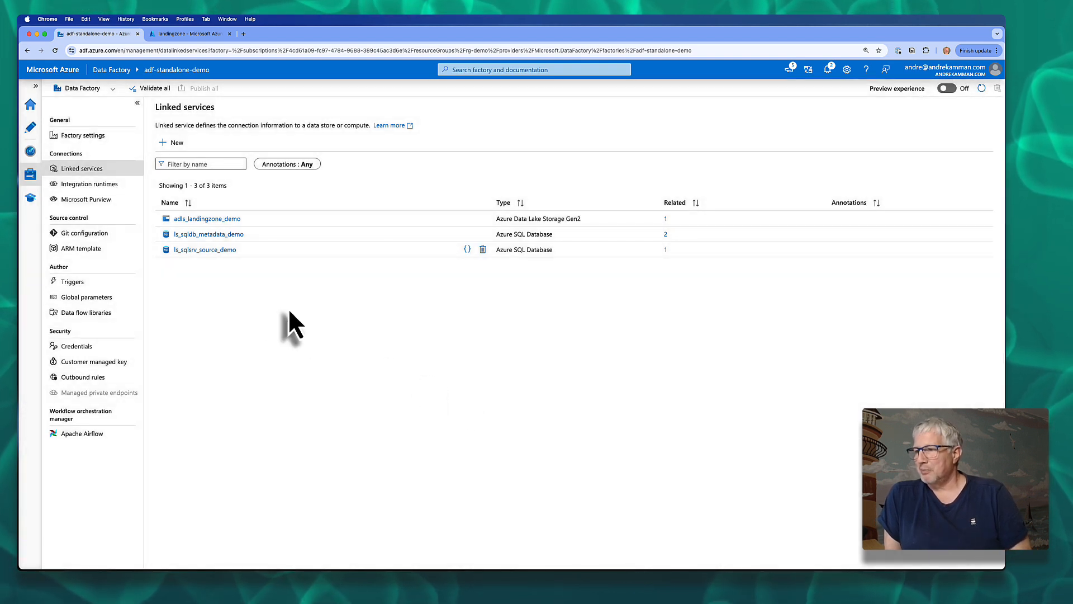
pyautogui.click(206, 220)
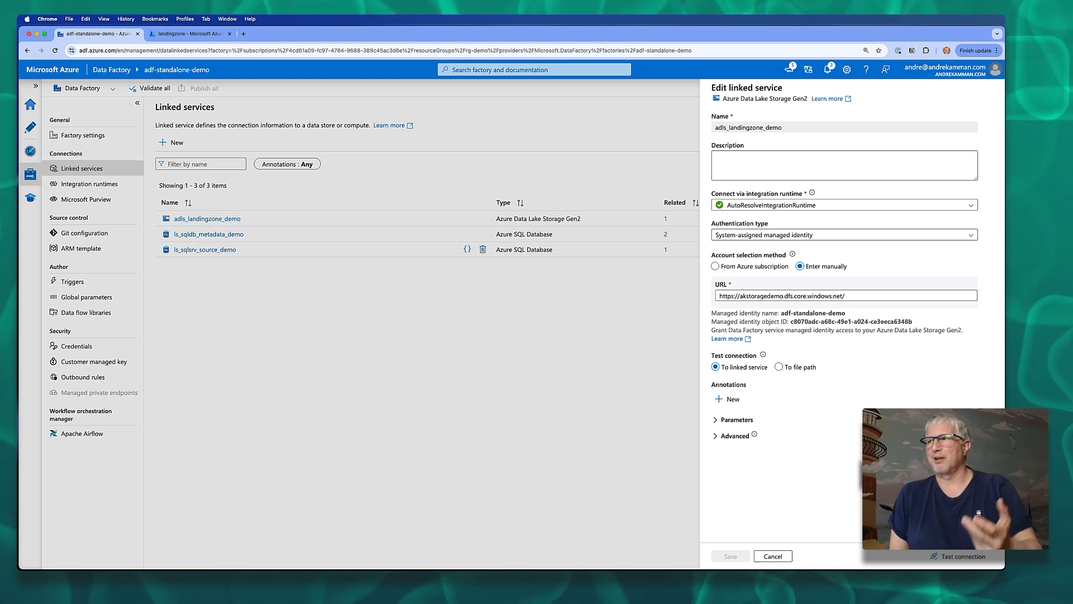
pyautogui.click(776, 556)
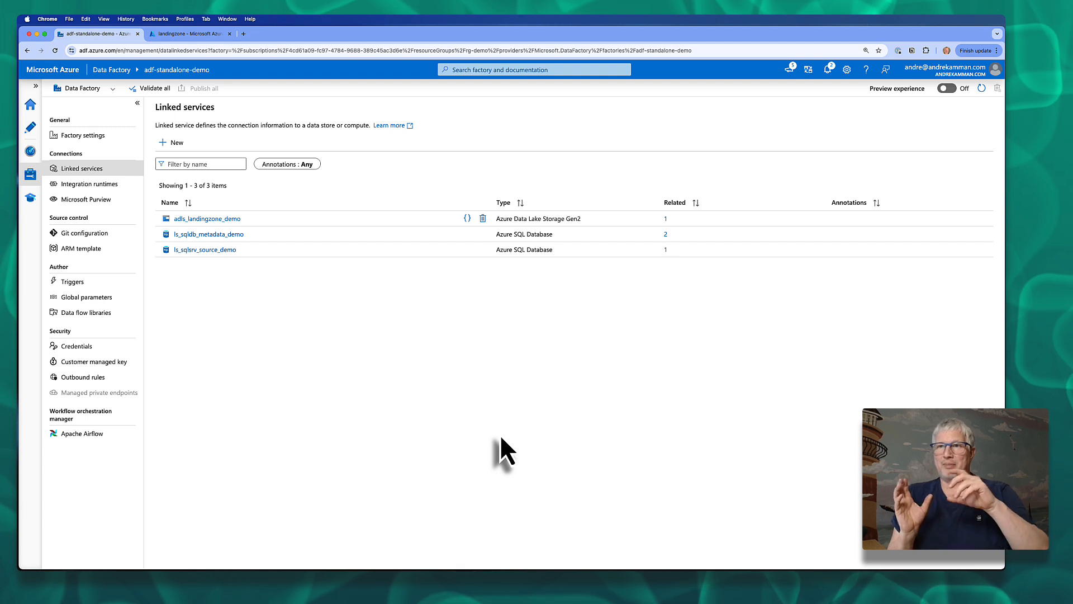
# In the authoring area, inspect the connection settings of the datasets ds_sqldb_metadata_demo, ds_sqlsrv_source_demo and adls_landingzone_demo_parquet.
pyautogui.click(34, 130)
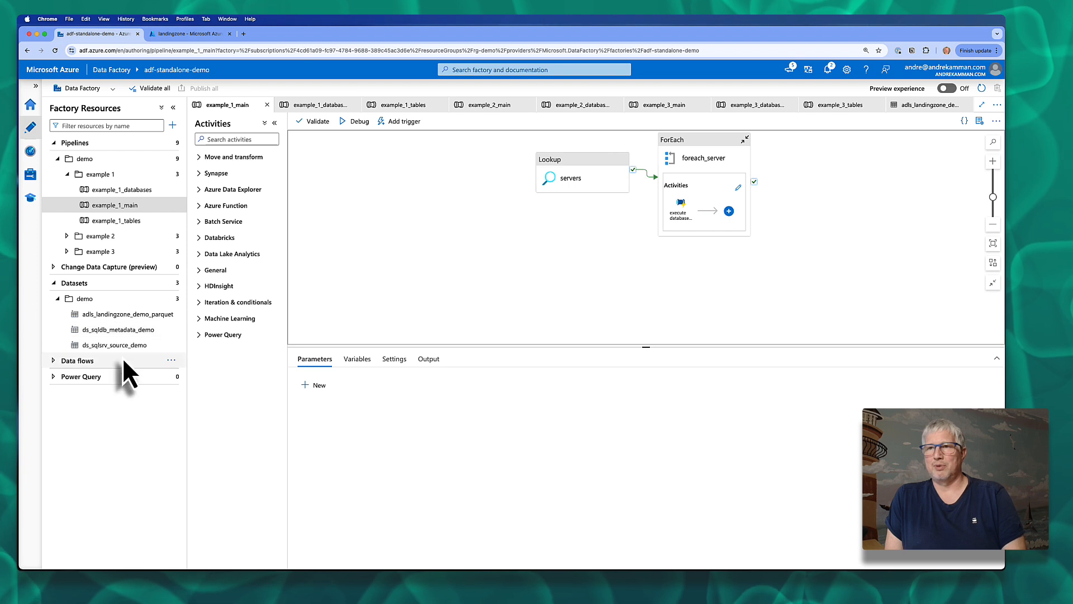
pyautogui.click(128, 334)
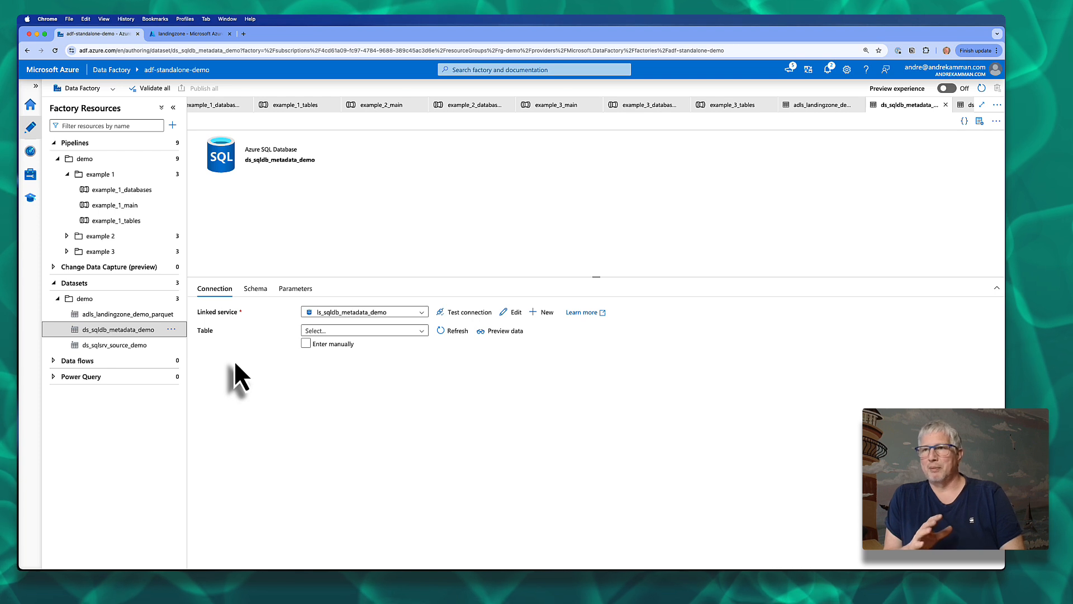
pyautogui.click(126, 345)
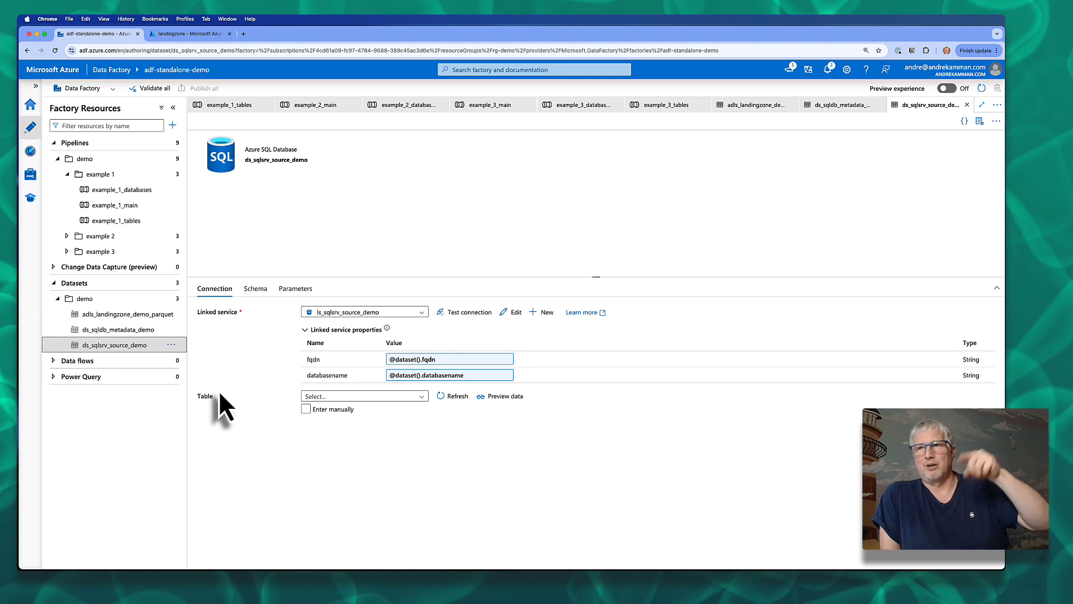
pyautogui.click(126, 318)
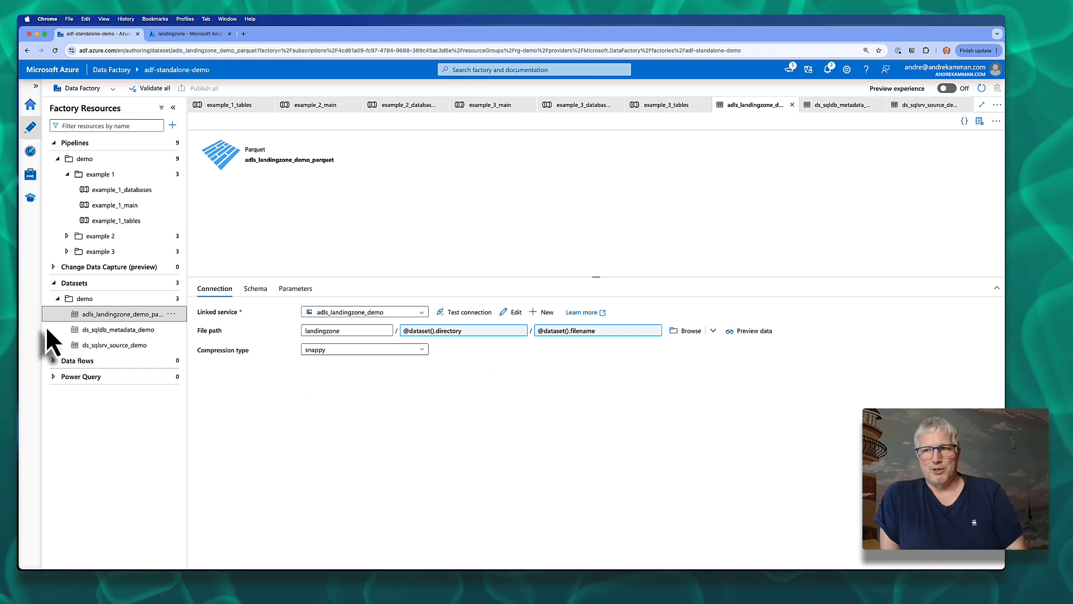
# Open the example_1_main pipeline, inspect the servers lookup's settings and preview the data its query returns.
pyautogui.click(102, 207)
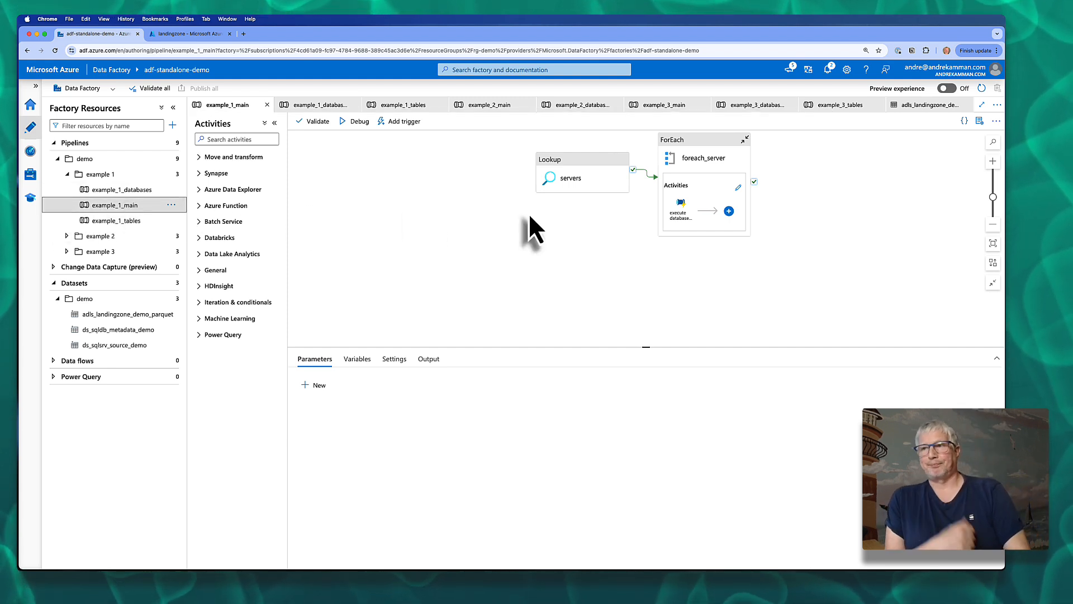
pyautogui.click(562, 190)
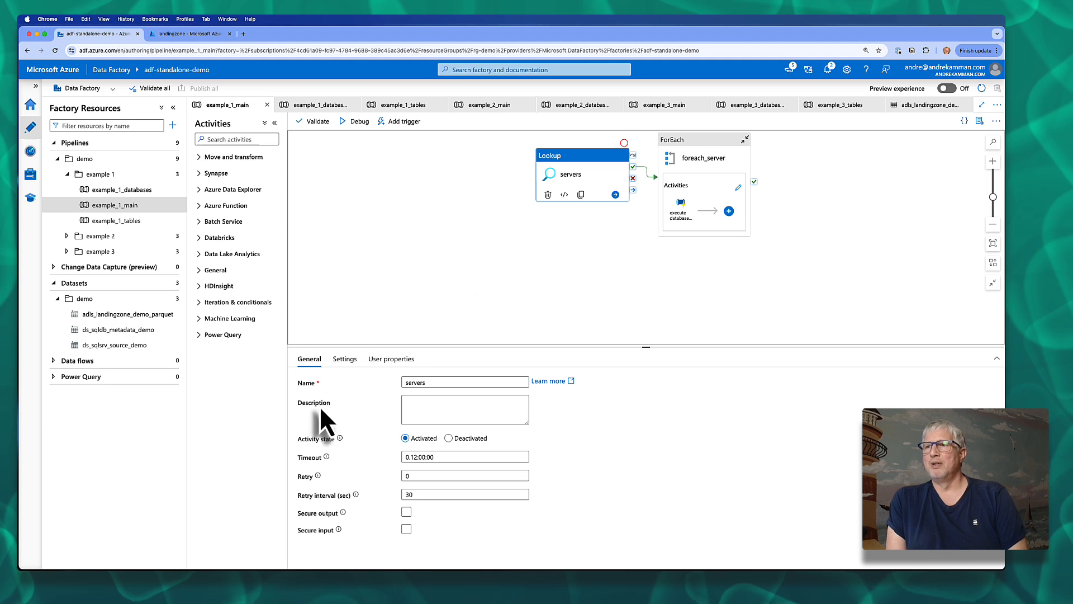
pyautogui.click(344, 359)
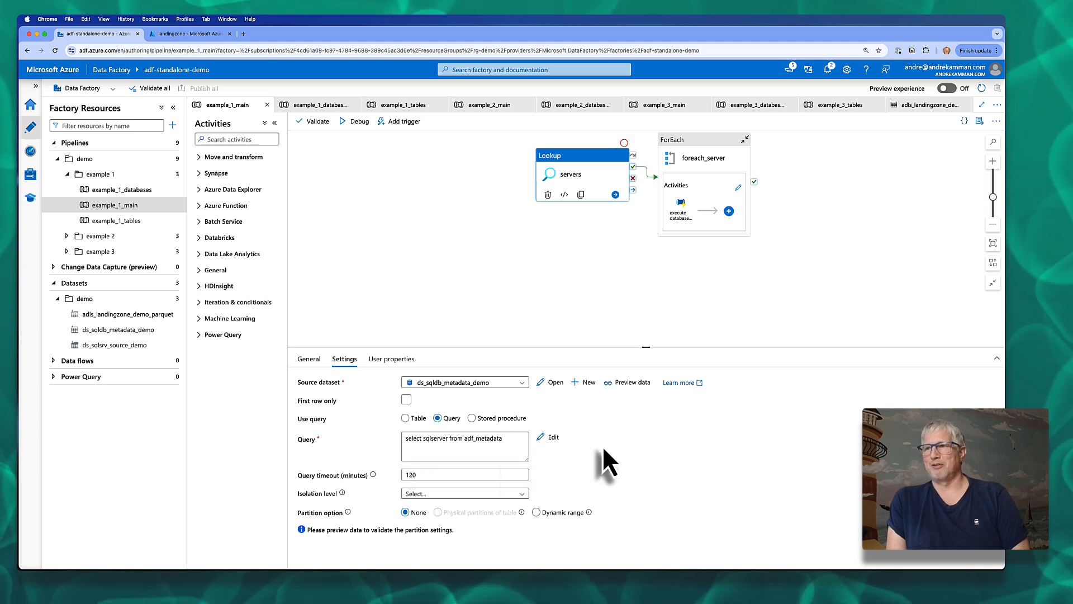
pyautogui.click(625, 385)
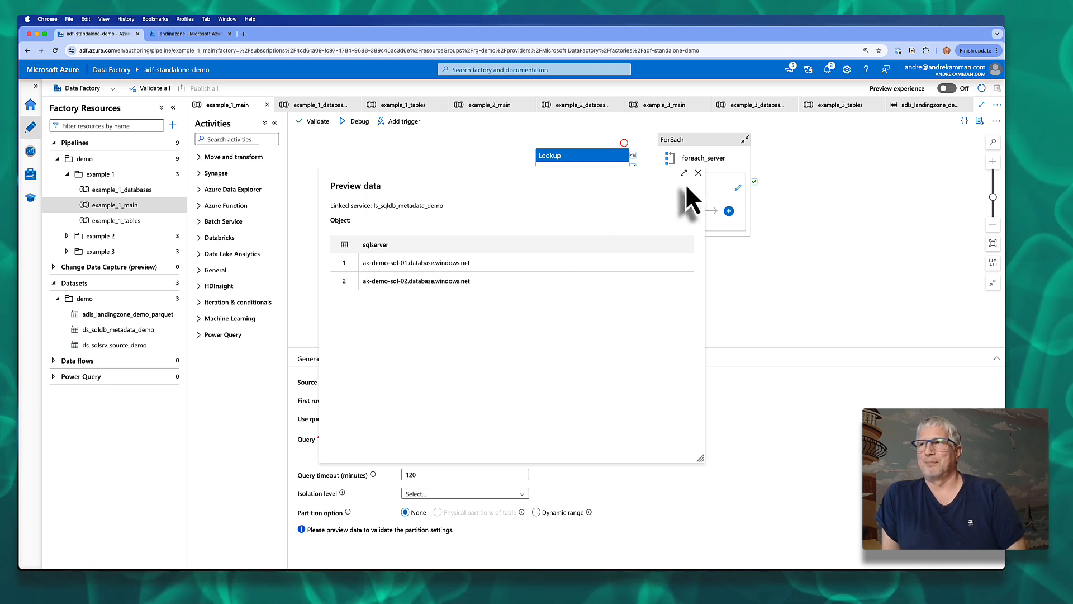
pyautogui.click(698, 173)
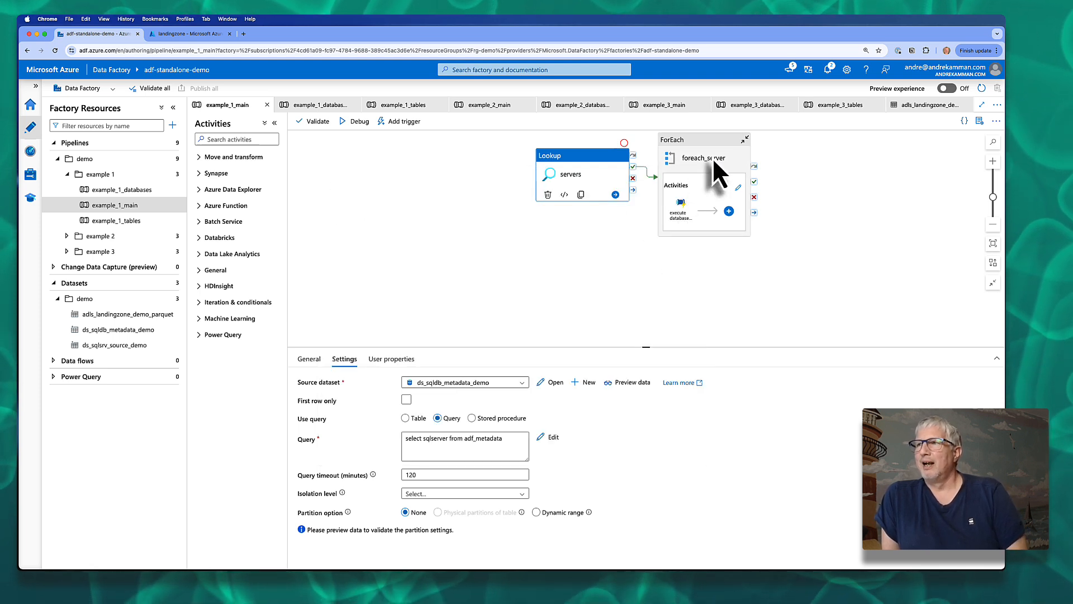
# Inspect the settings of the foreach_server loop and of the execute databases pipeline activity inside it.
pyautogui.click(705, 187)
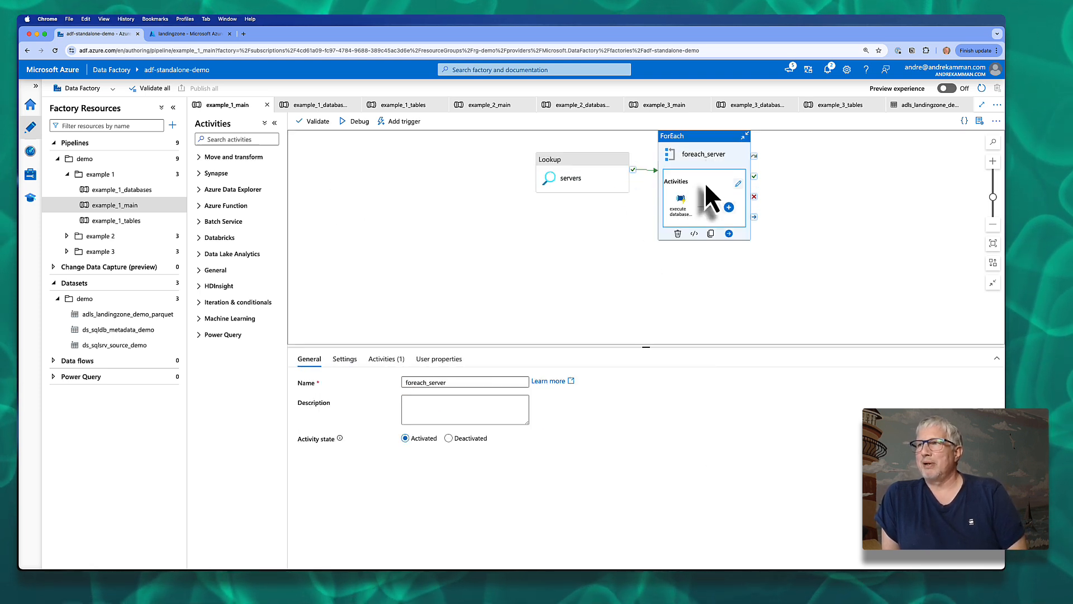
pyautogui.click(357, 362)
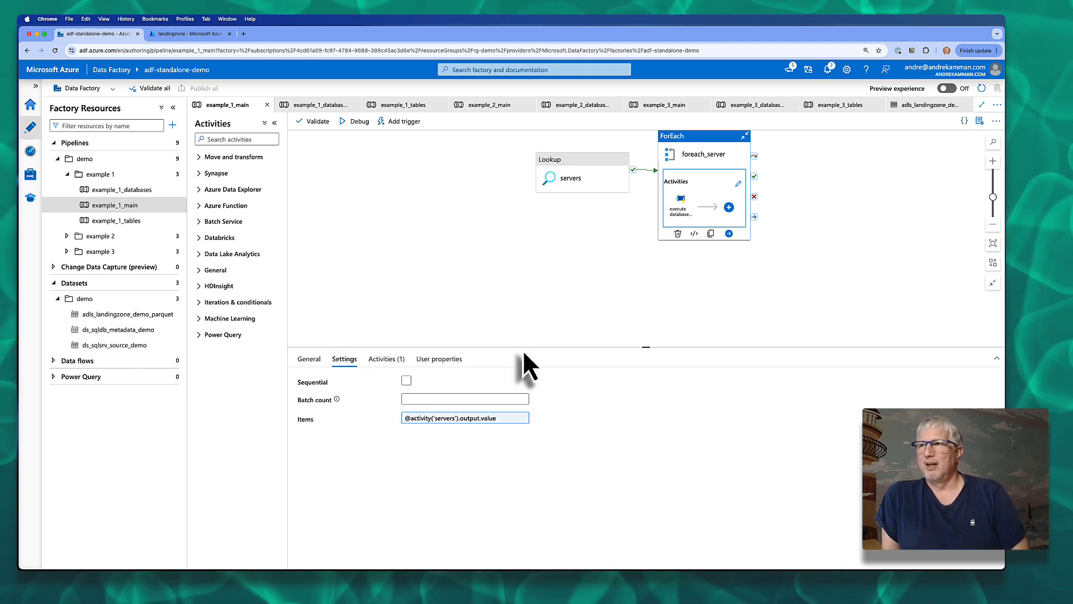
pyautogui.click(686, 203)
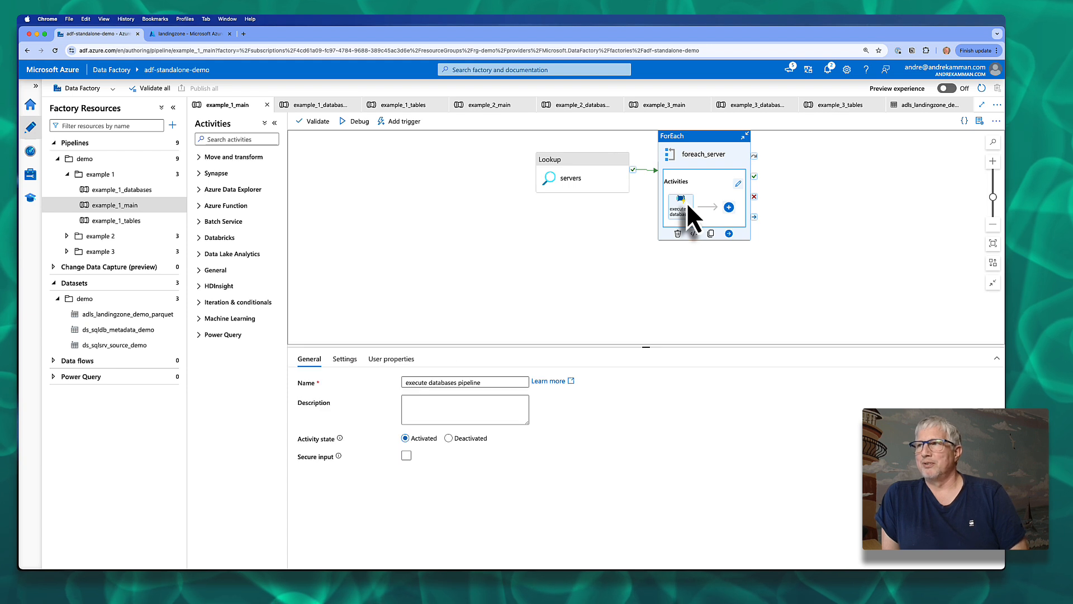
pyautogui.click(343, 360)
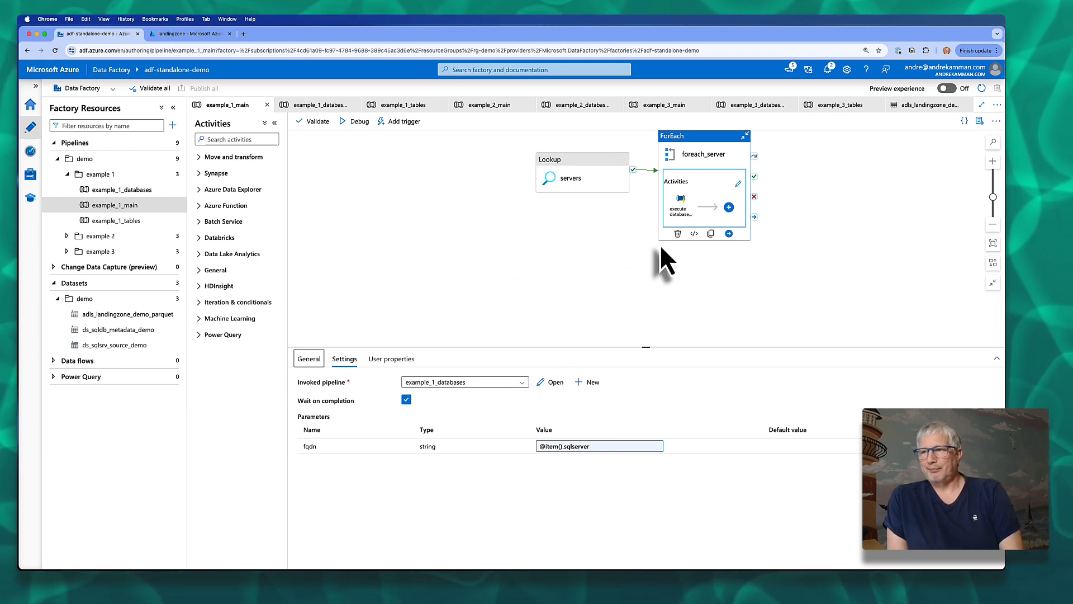
pyautogui.click(681, 200)
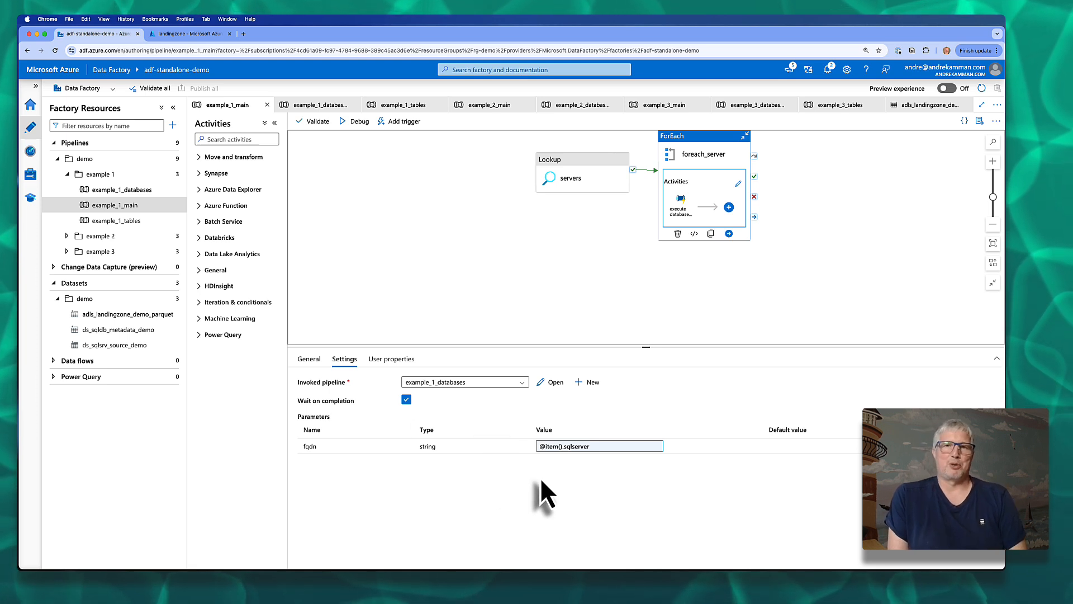
# Open the example_1_databases pipeline and inspect the source dataset and query settings of its databases lookup.
pyautogui.click(129, 194)
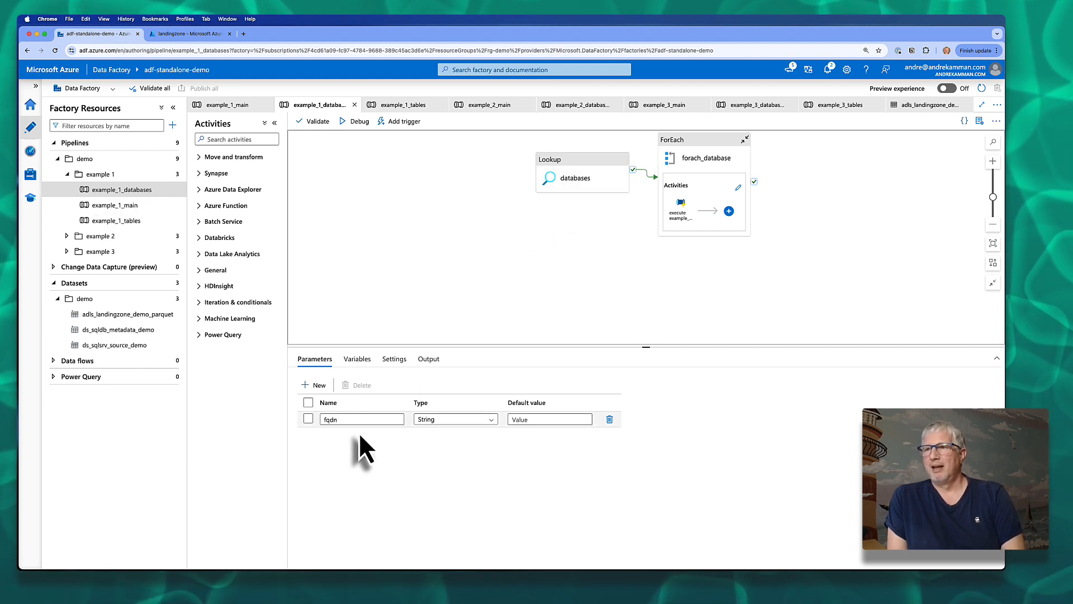
pyautogui.click(571, 187)
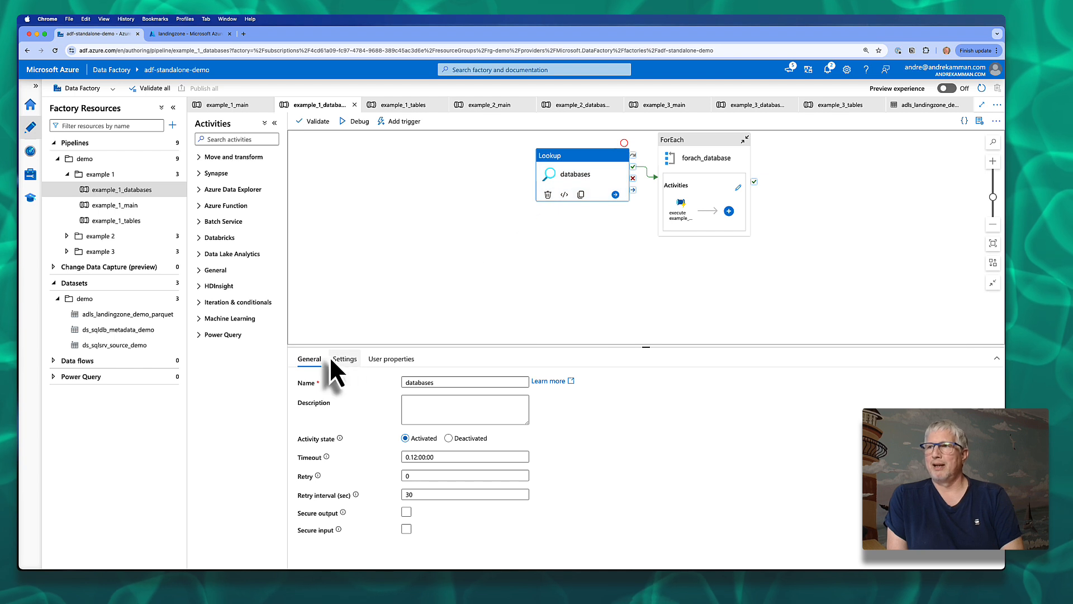
pyautogui.click(341, 360)
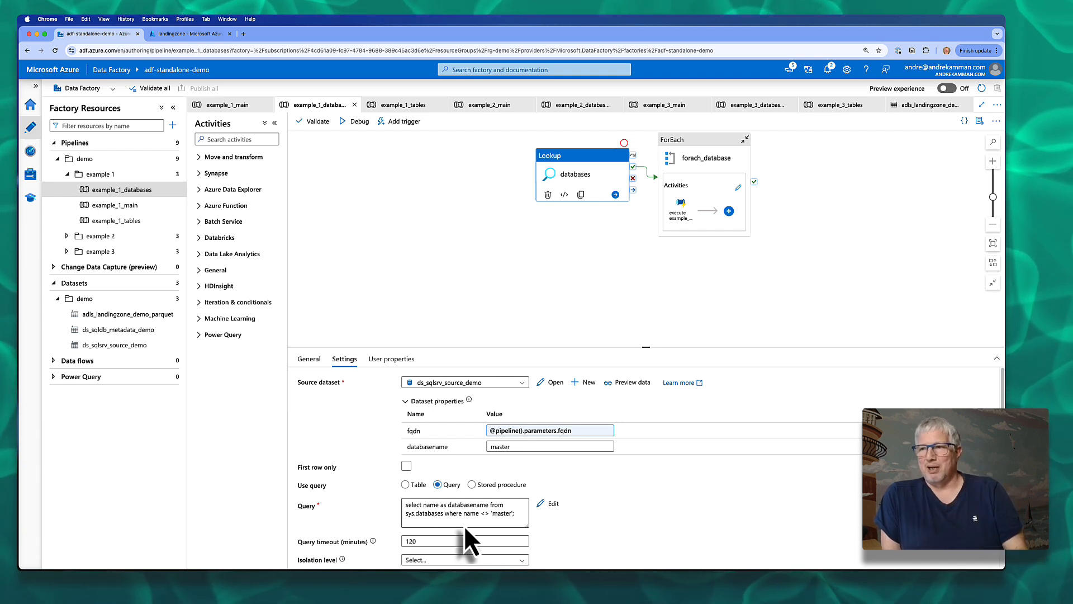
# Inspect the settings of the forach_database loop and the invoked pipeline and parameters of its inner execute activity.
pyautogui.click(684, 165)
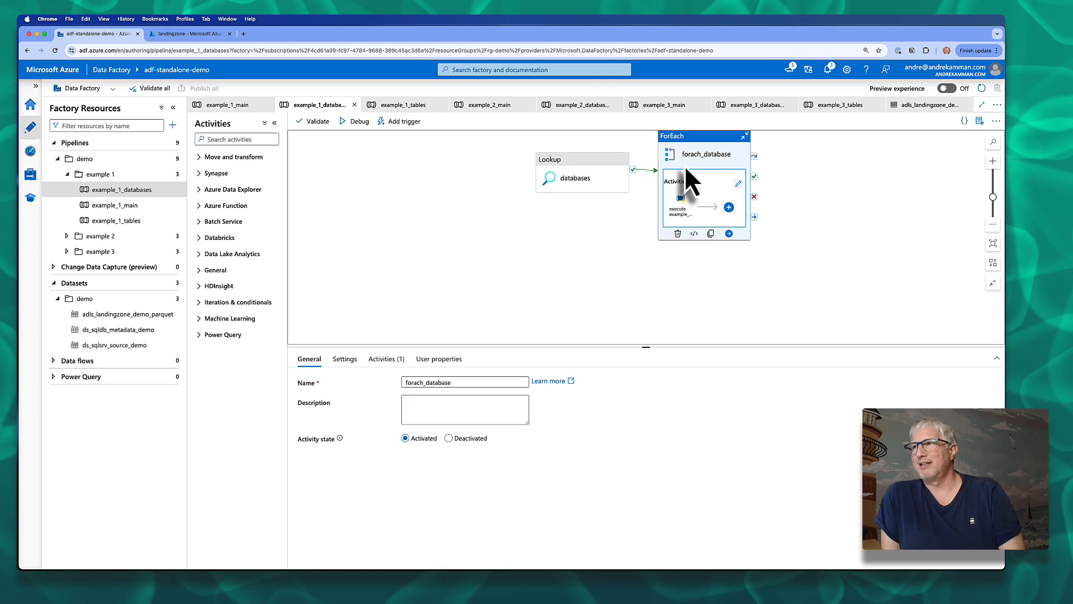
pyautogui.click(356, 360)
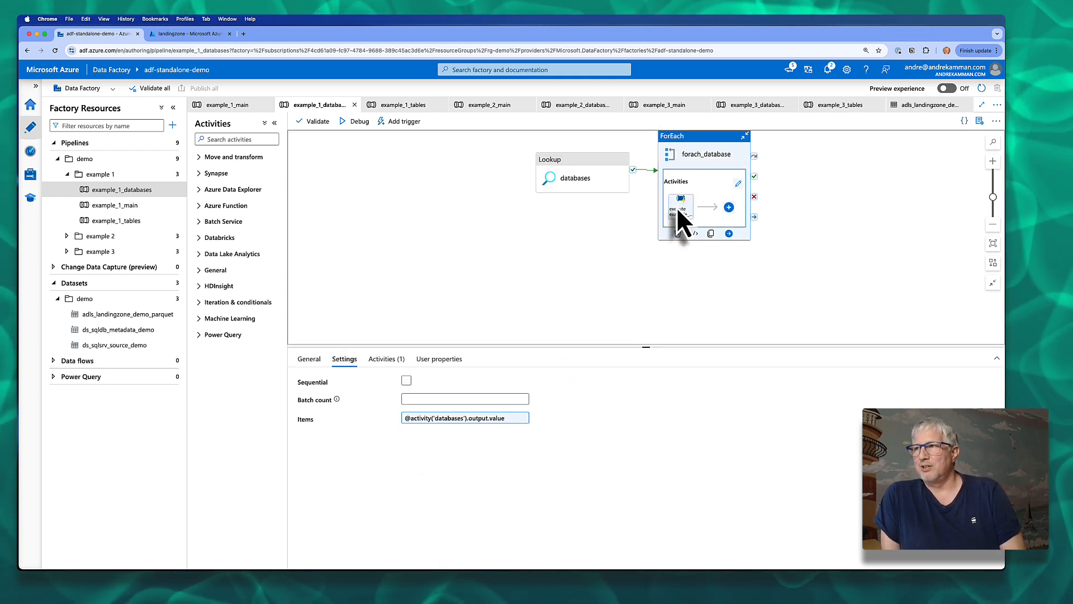
pyautogui.click(676, 207)
pyautogui.click(352, 360)
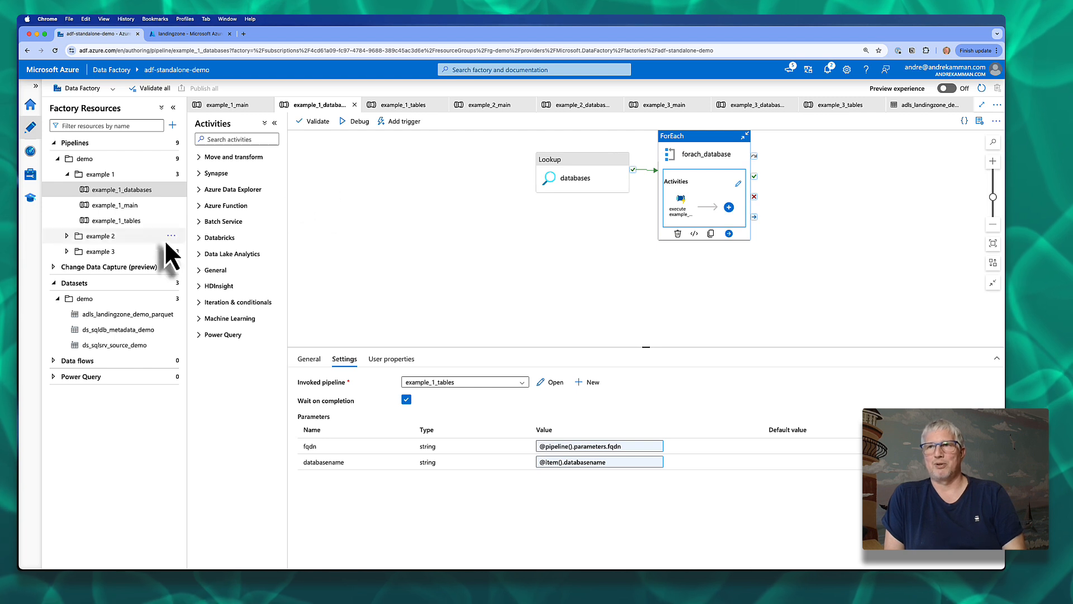
# Open the example_1_tables pipeline and inspect the source dataset and query settings of its tables lookup.
pyautogui.click(108, 226)
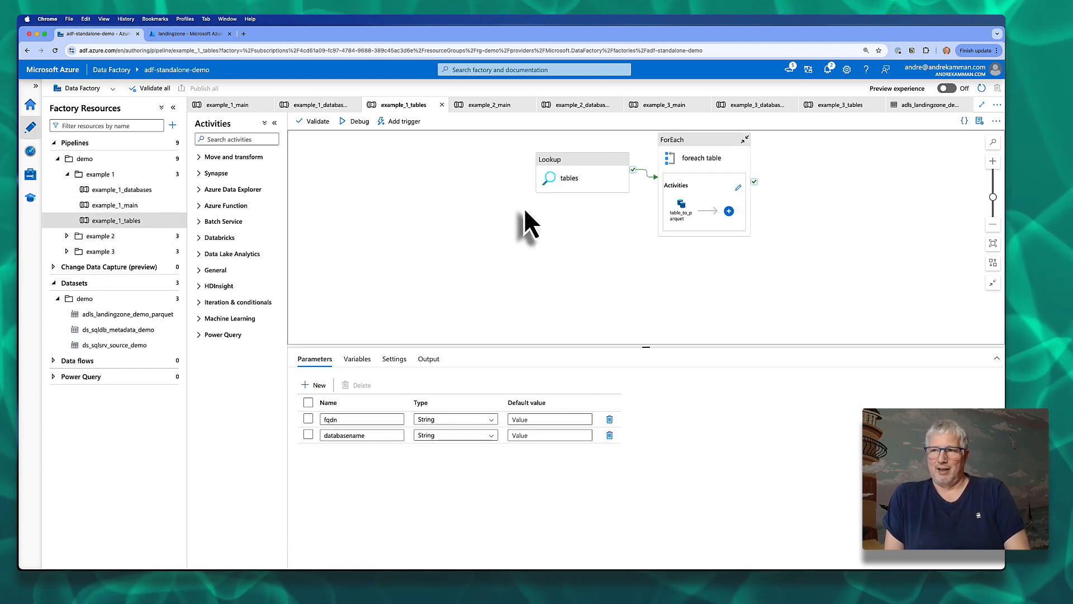
pyautogui.click(562, 186)
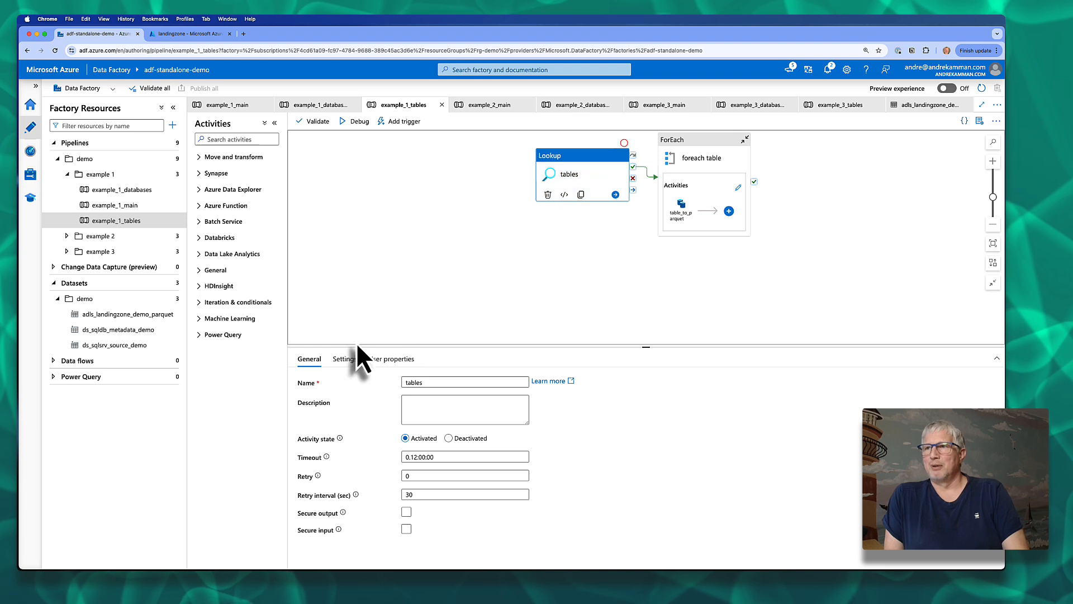
pyautogui.click(351, 358)
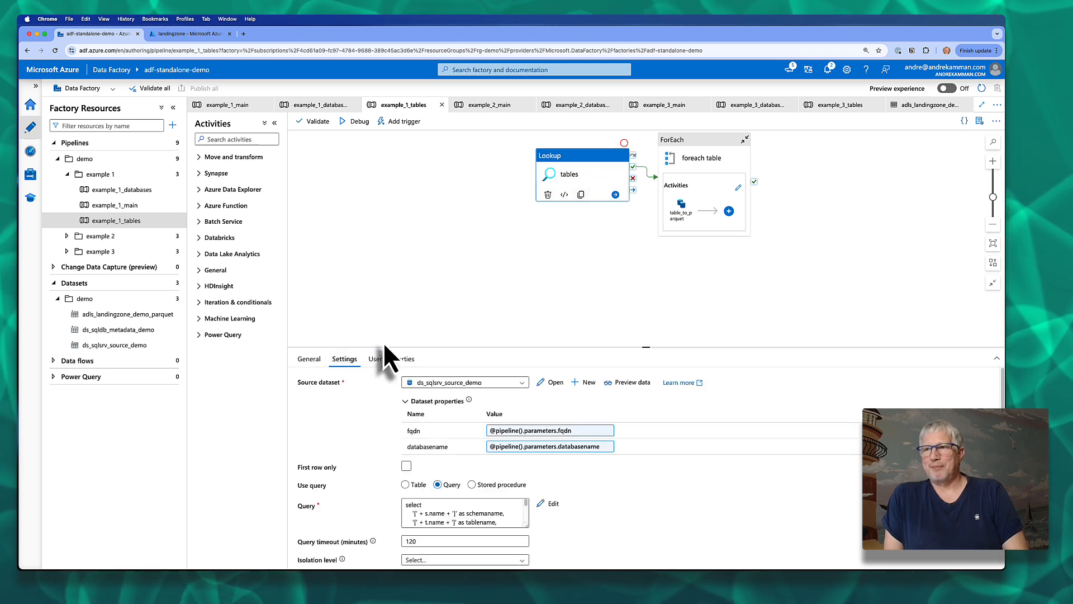
# Open the tables lookup's full query and examine the cleaned schema and table name lines and the column-list subquery.
pyautogui.click(553, 504)
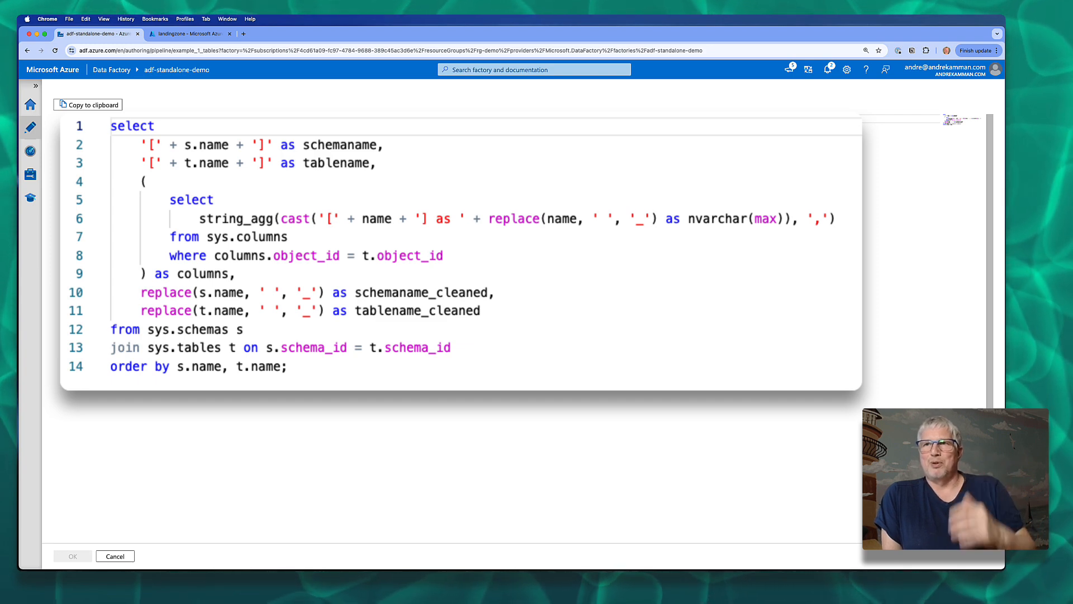
pyautogui.moveTo(501, 316); pyautogui.dragTo(123, 298)
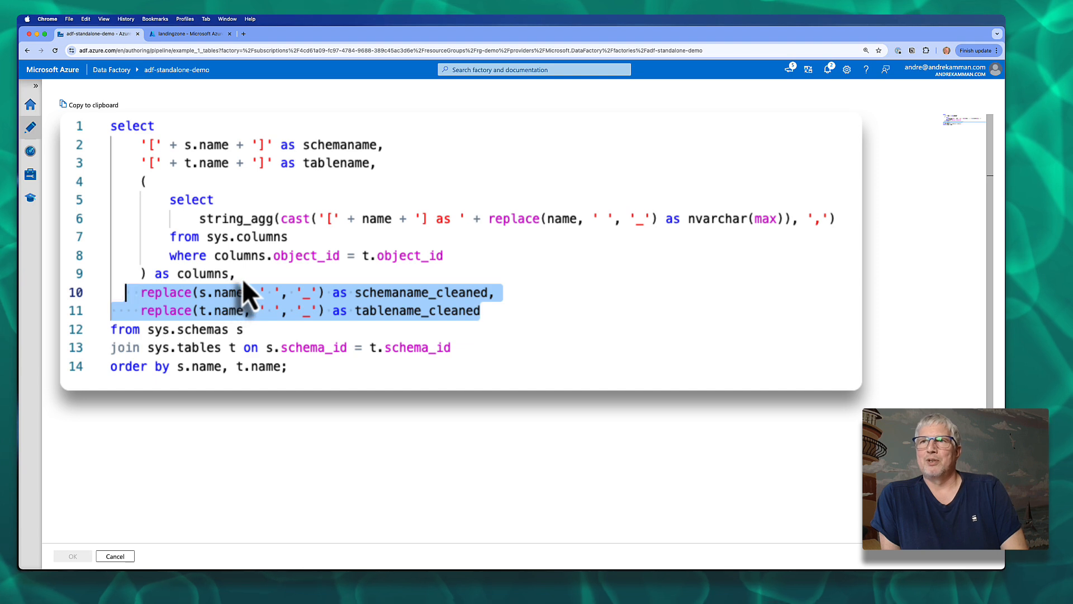
pyautogui.moveTo(242, 278); pyautogui.dragTo(121, 215)
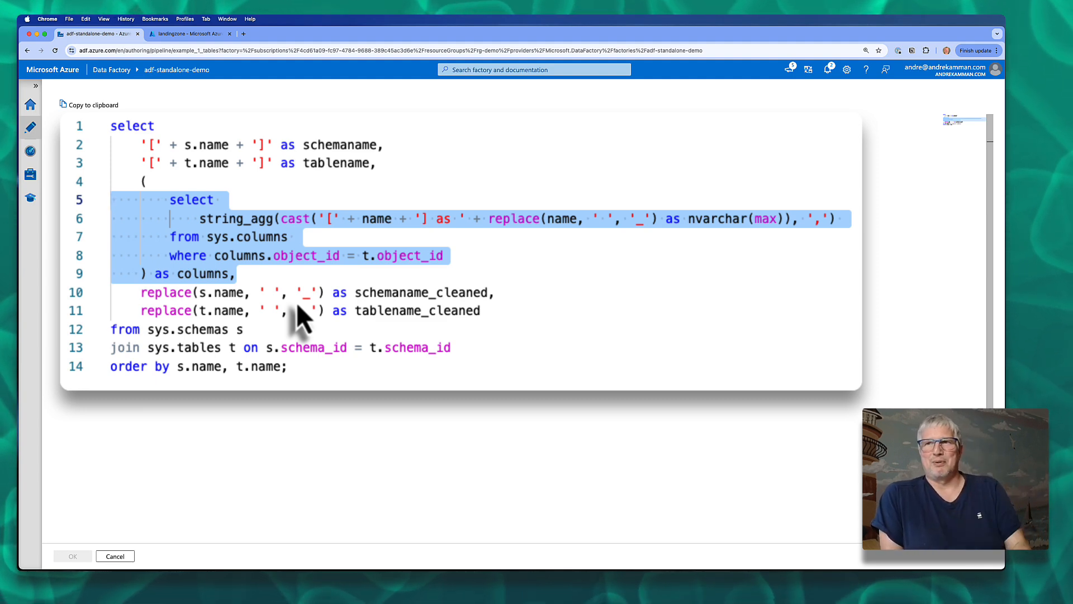
pyautogui.click(206, 255)
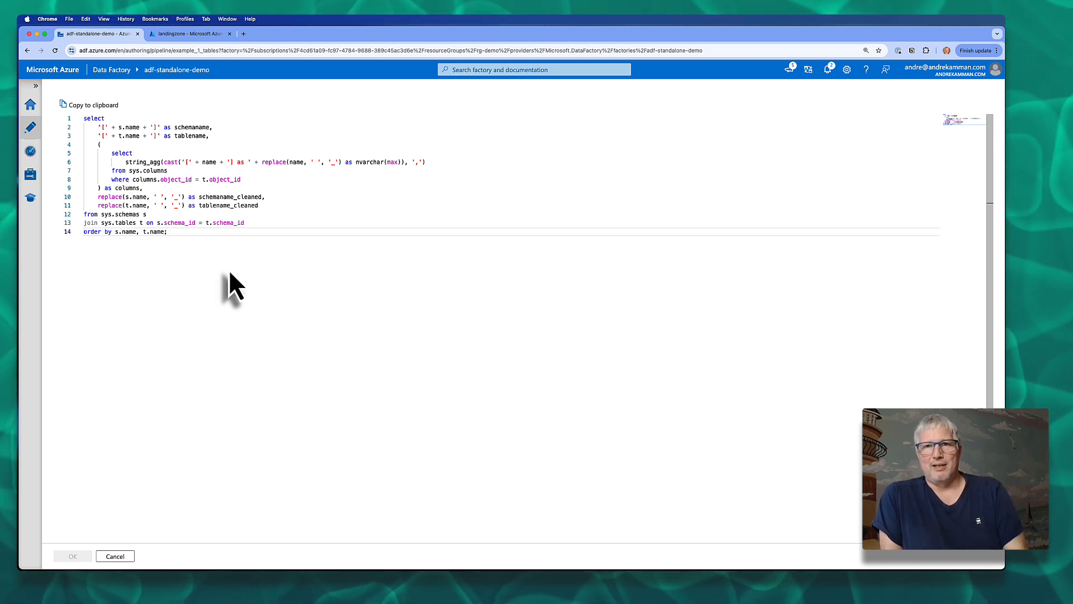
# Leave the tables lookup's query and inspect the source dataset and full query expression of the table_to_parquet copy activity in the foreach table loop.
pyautogui.click(113, 557)
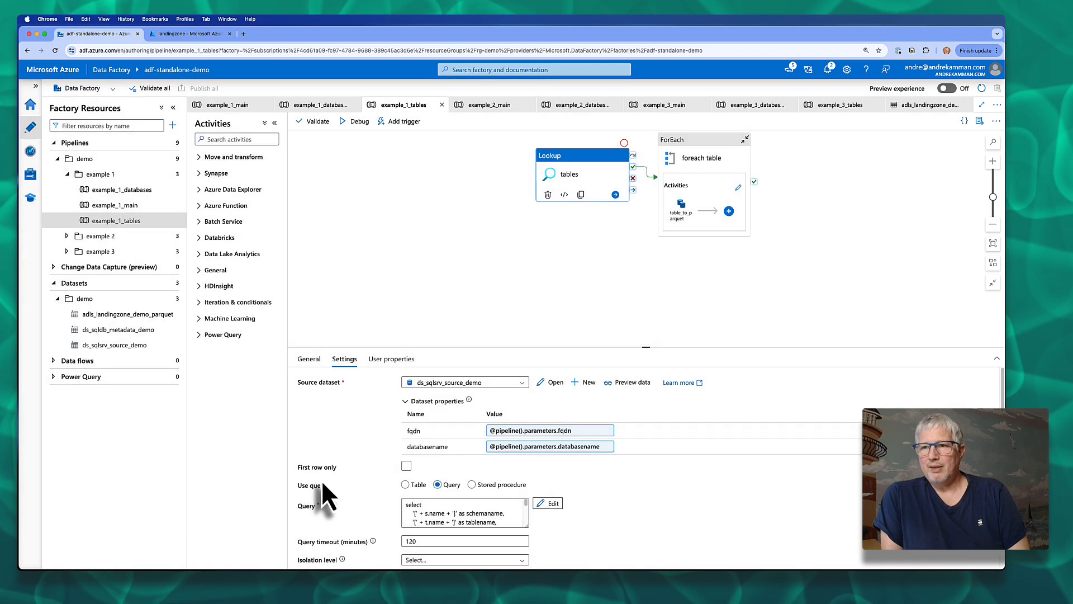
pyautogui.click(710, 154)
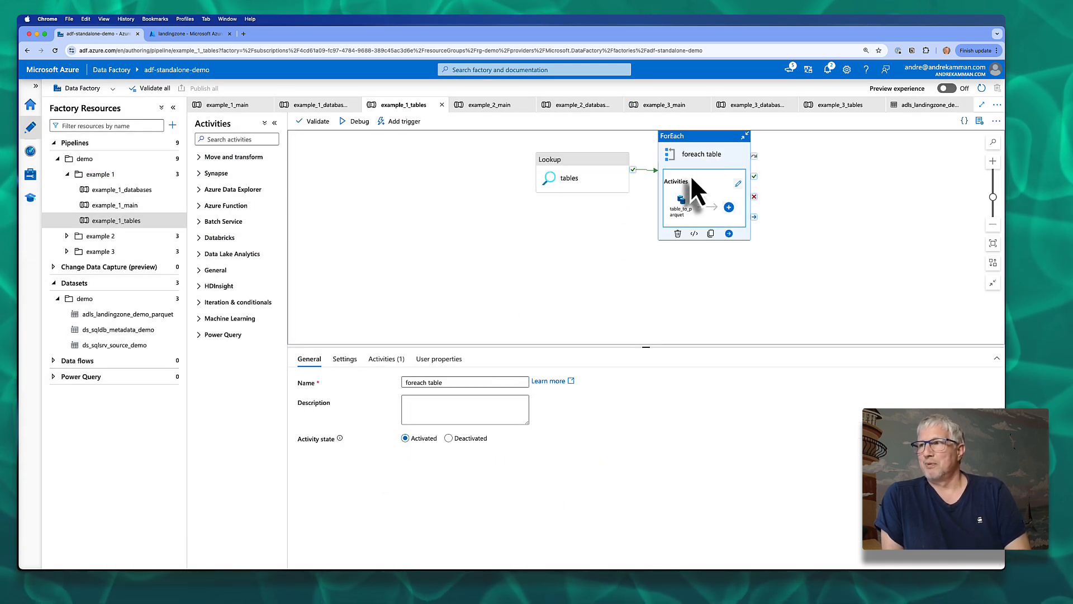
pyautogui.click(684, 216)
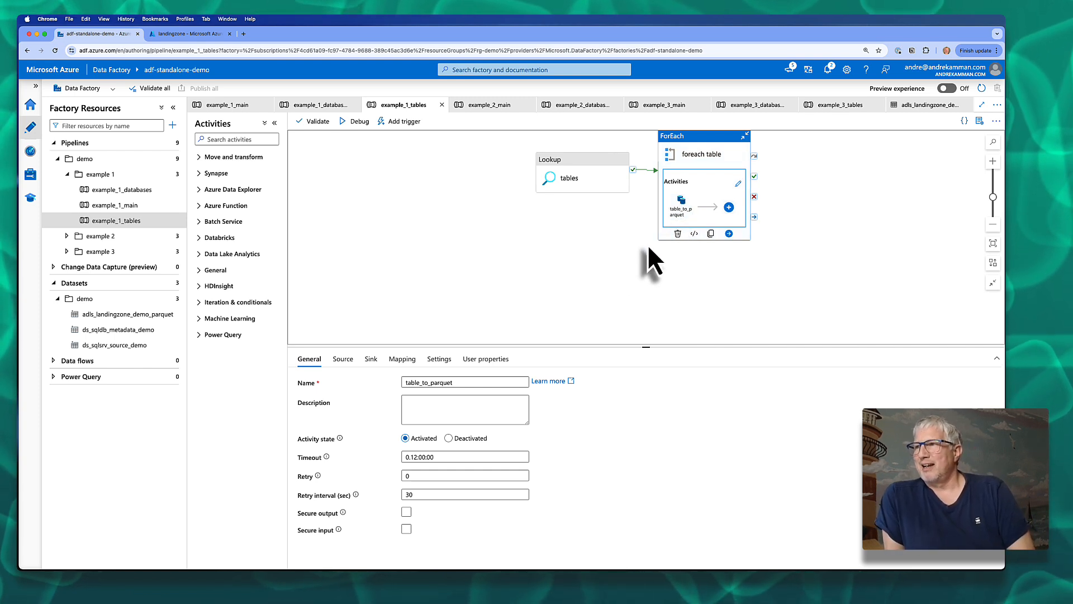
pyautogui.click(341, 361)
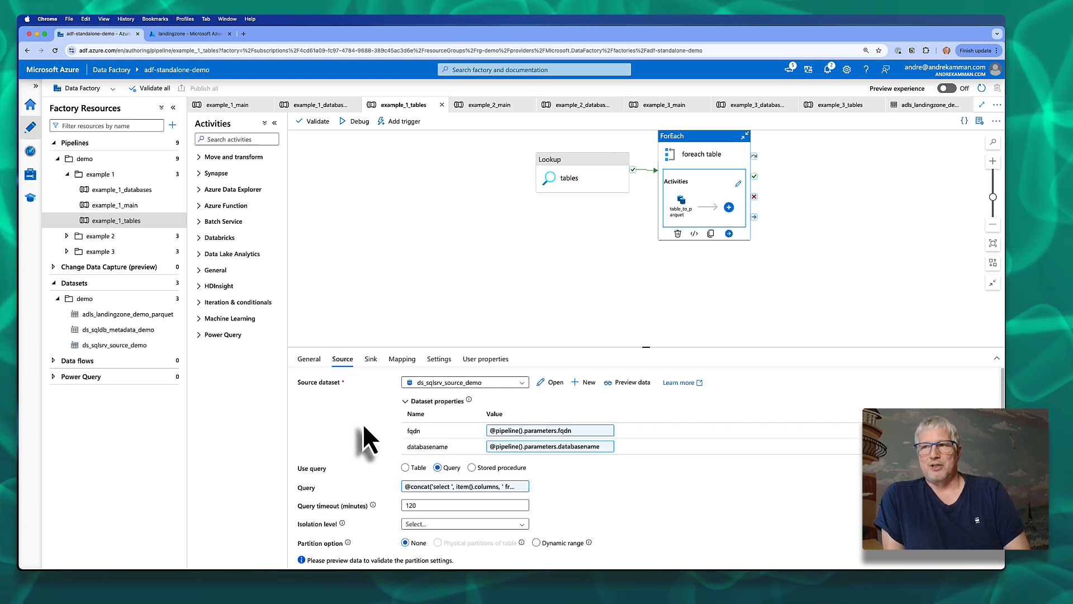
pyautogui.click(448, 490)
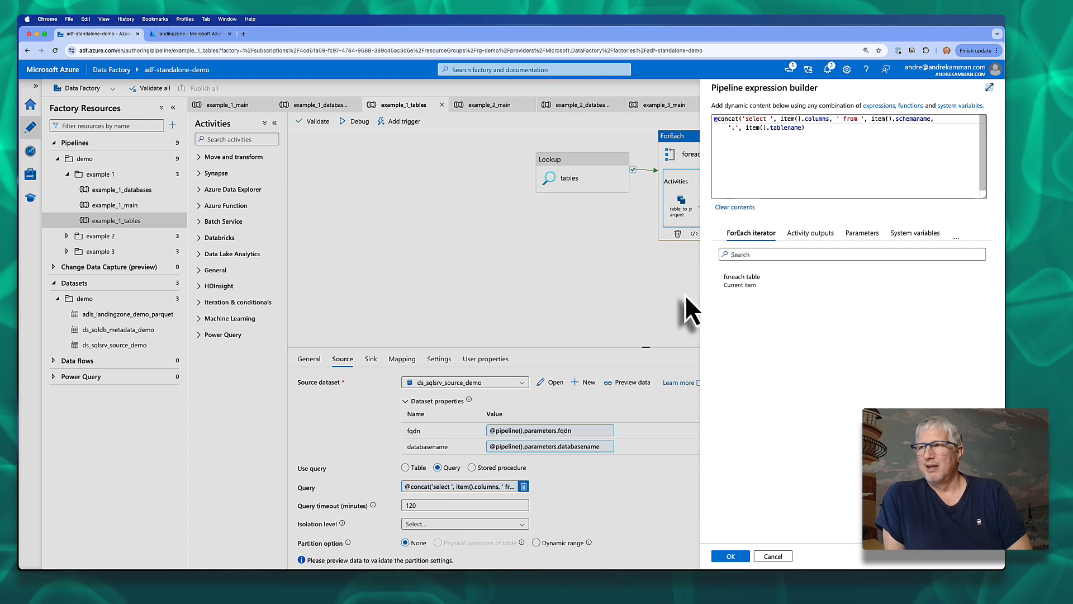
pyautogui.click(989, 87)
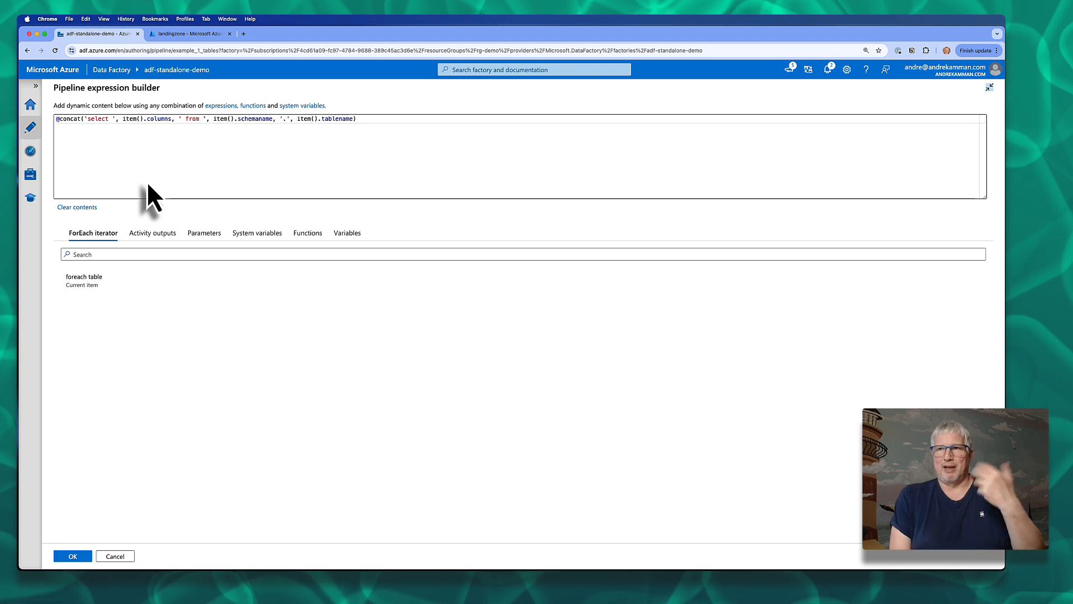
pyautogui.click(115, 556)
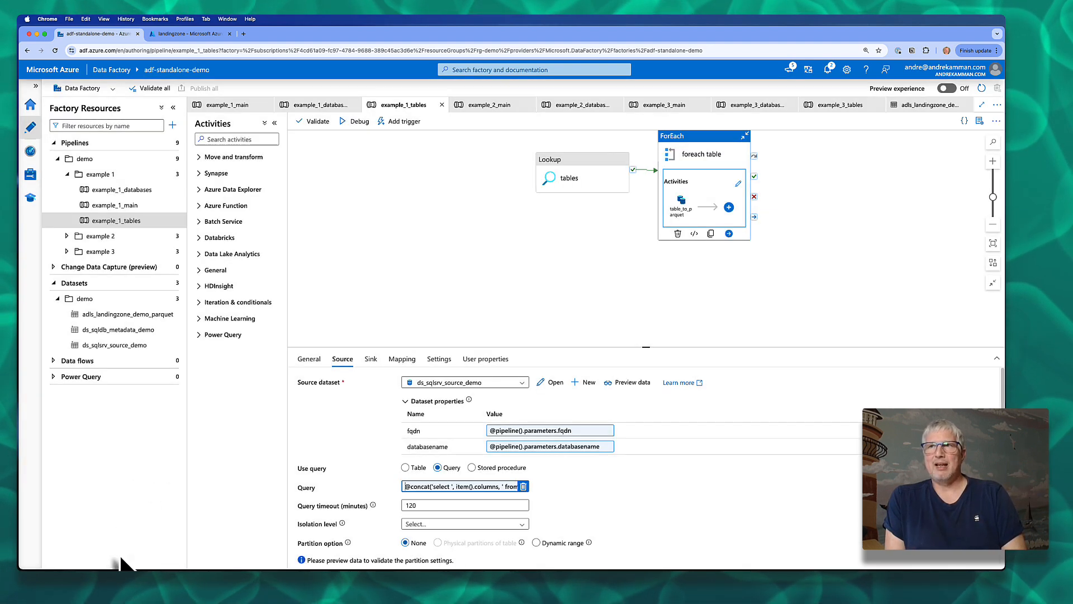
# Inspect the directory and filename expressions of the sink dataset in the table_to_parquet copy activity.
pyautogui.click(373, 361)
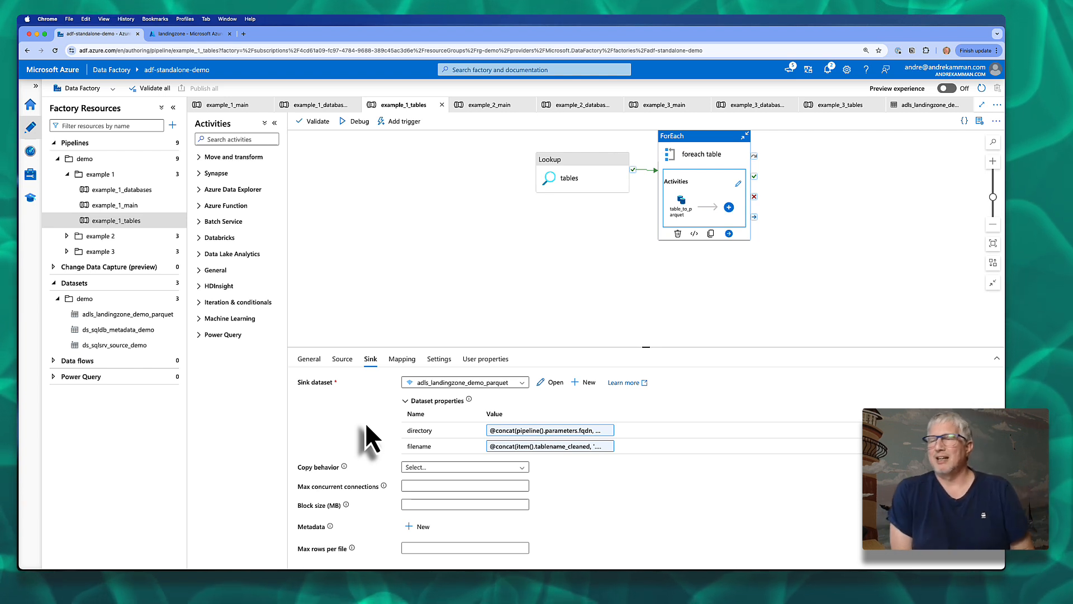
pyautogui.click(524, 433)
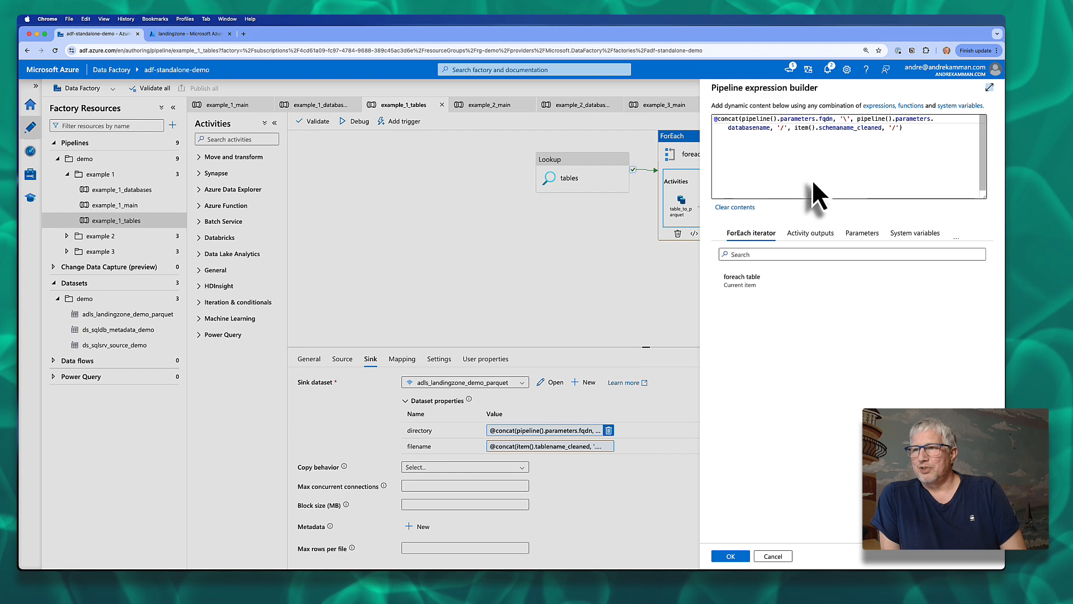
pyautogui.click(989, 88)
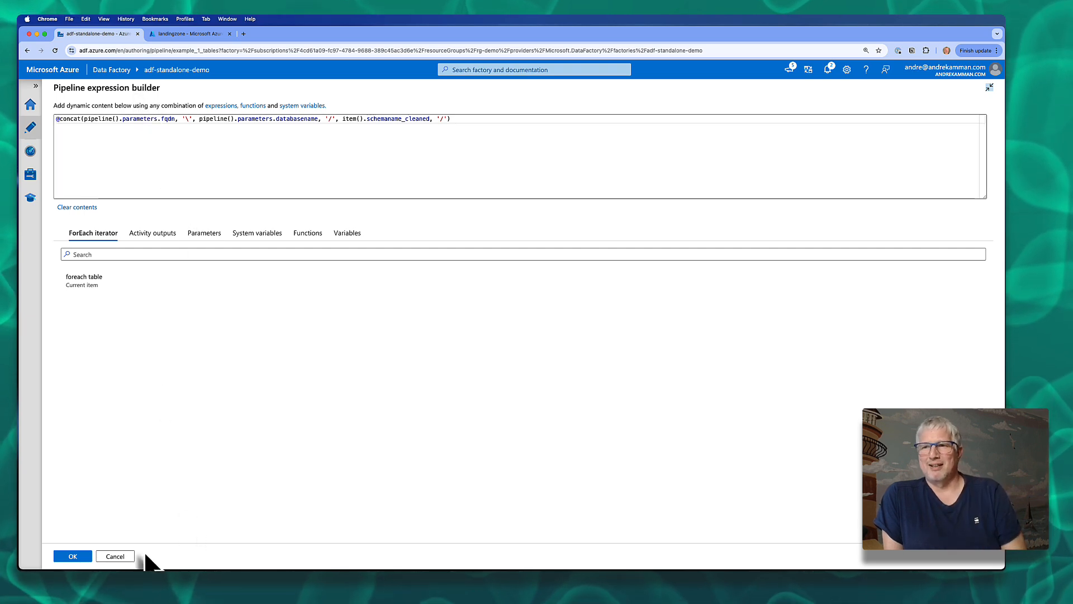
pyautogui.click(109, 557)
pyautogui.click(514, 450)
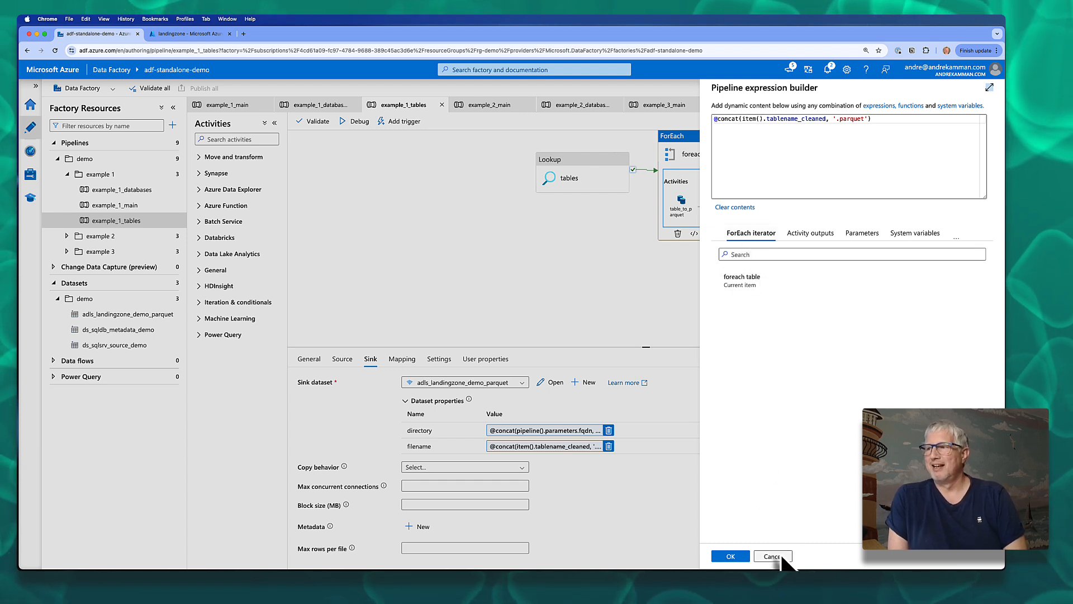
pyautogui.click(731, 555)
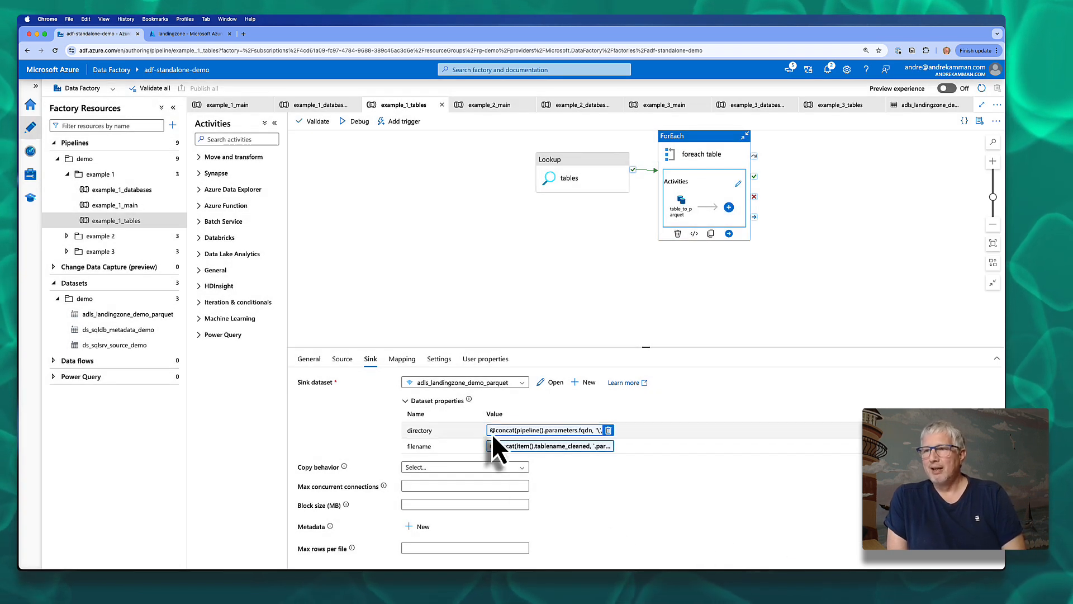
# Trigger the example_1_main pipeline immediately and open the activity runs of the new pipeline run.
pyautogui.click(119, 205)
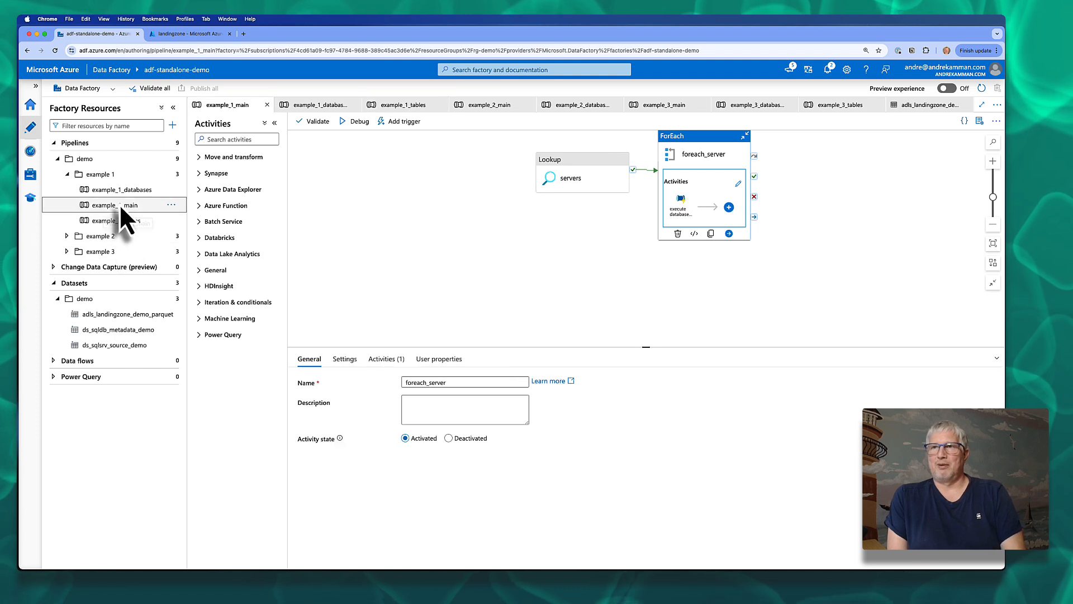
pyautogui.click(397, 129)
pyautogui.click(407, 142)
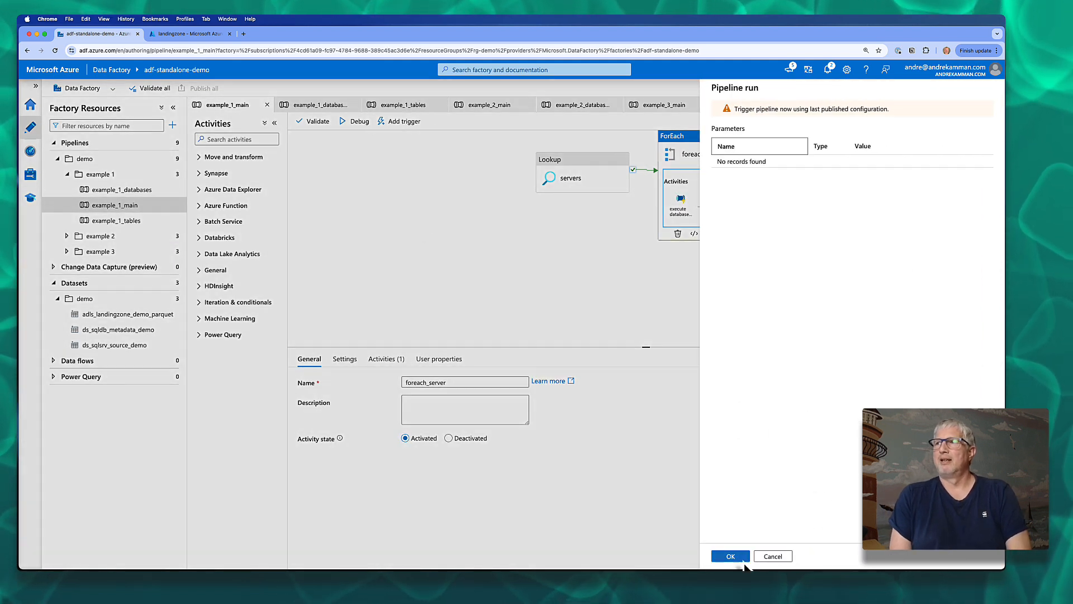
pyautogui.click(730, 556)
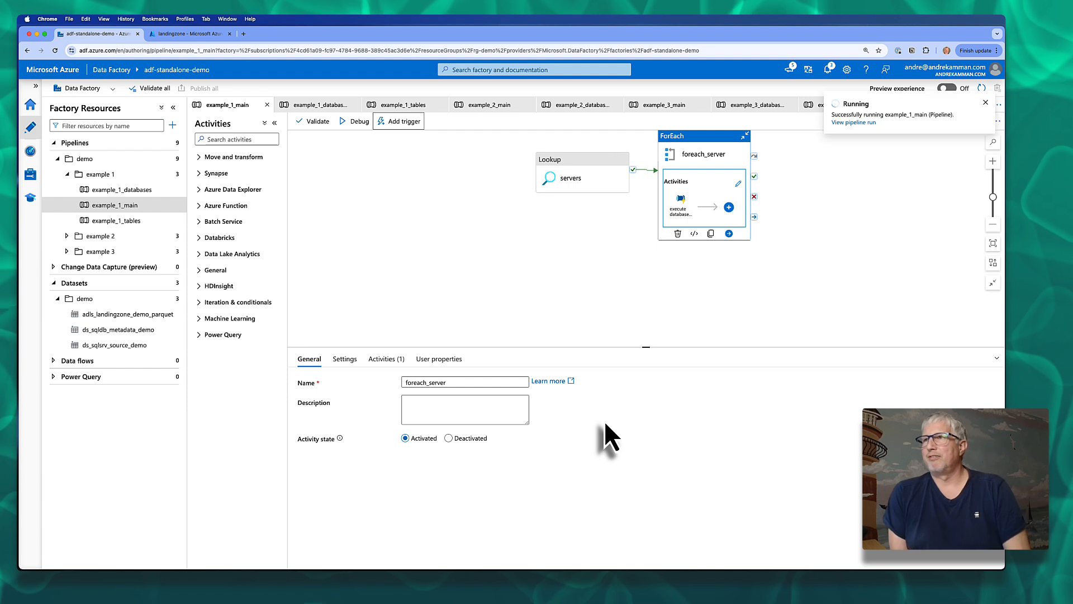
pyautogui.click(848, 122)
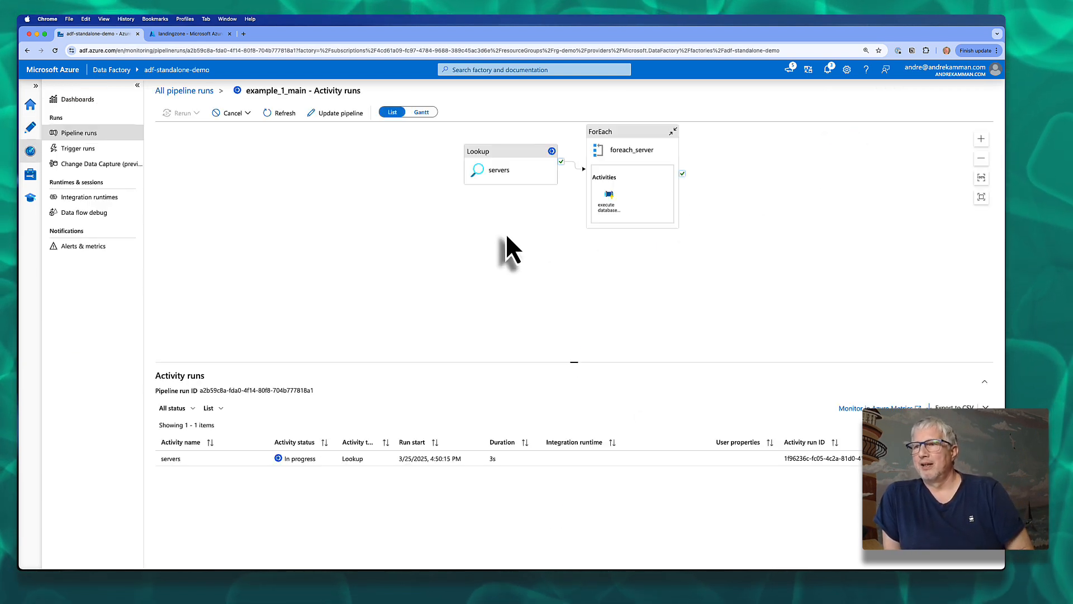
# Refresh the example_1_main activity runs and open the example_1_databases run invoked by the execute databases pipeline activity.
pyautogui.click(282, 116)
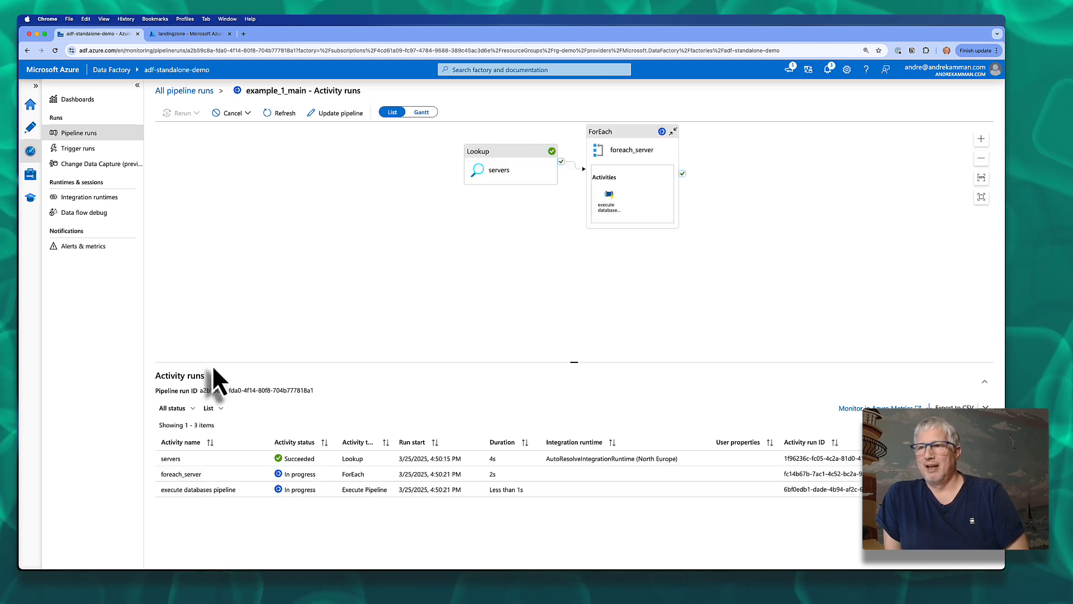
pyautogui.moveTo(226, 491)
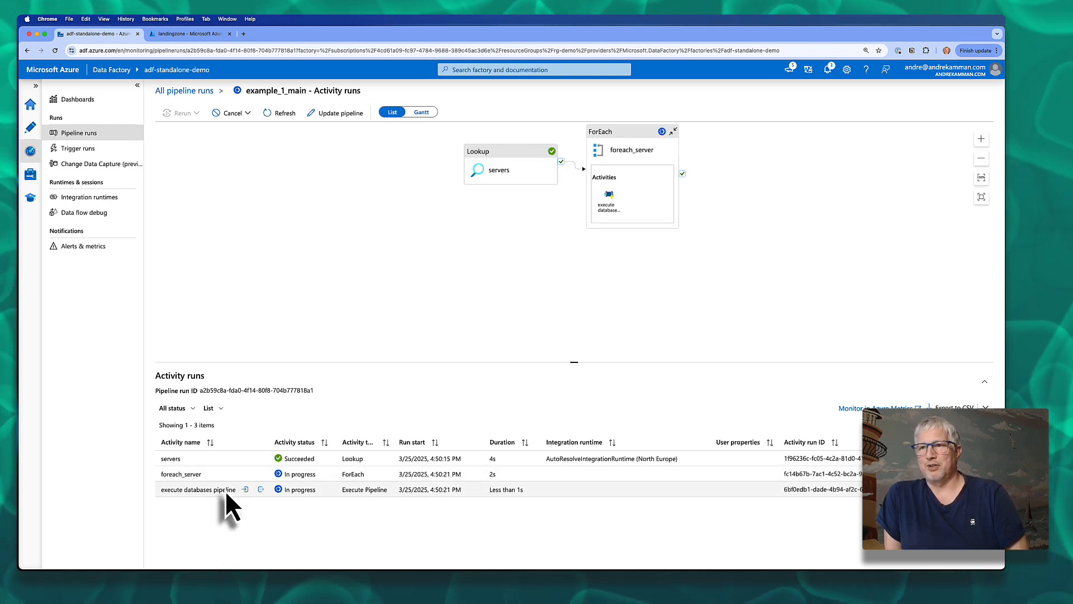
pyautogui.click(260, 490)
pyautogui.click(280, 411)
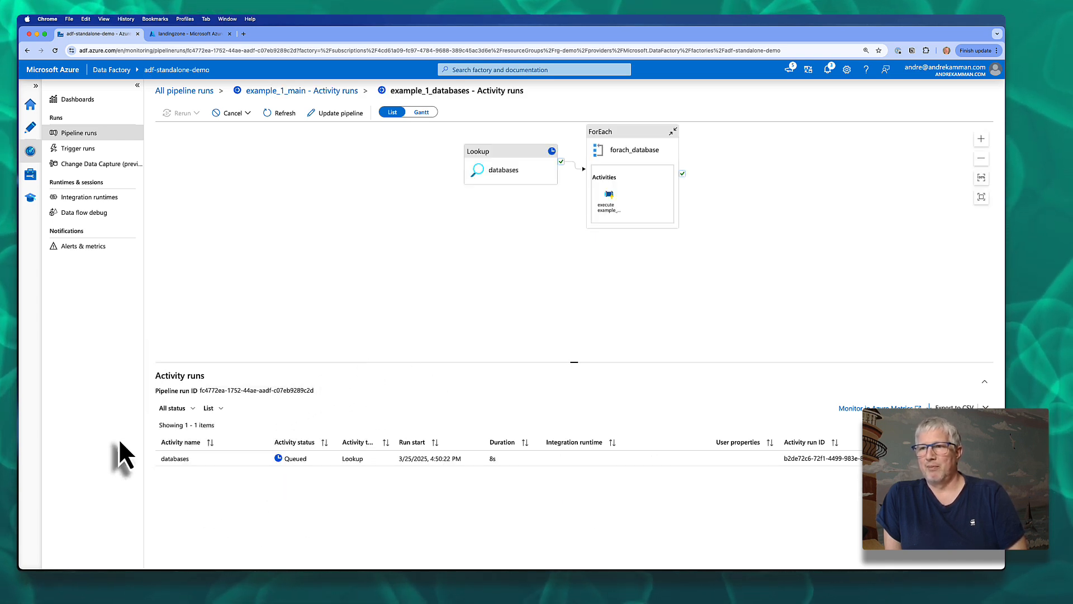
# Refresh the example_1_databases activity runs, open the first example_1_tables run and enlarge its activity runs list.
pyautogui.click(286, 120)
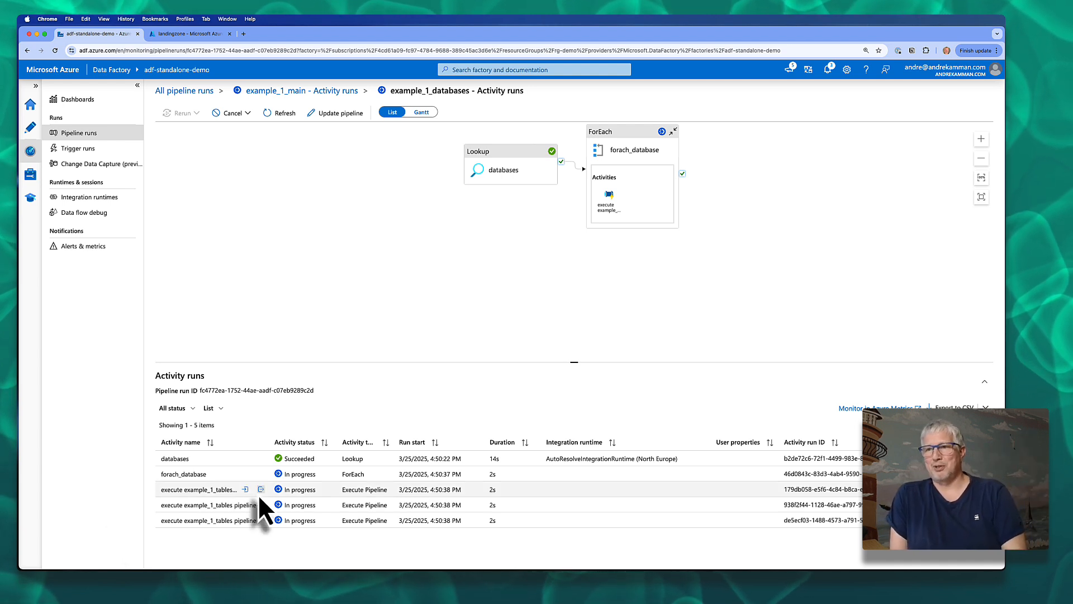
pyautogui.click(257, 489)
pyautogui.click(294, 409)
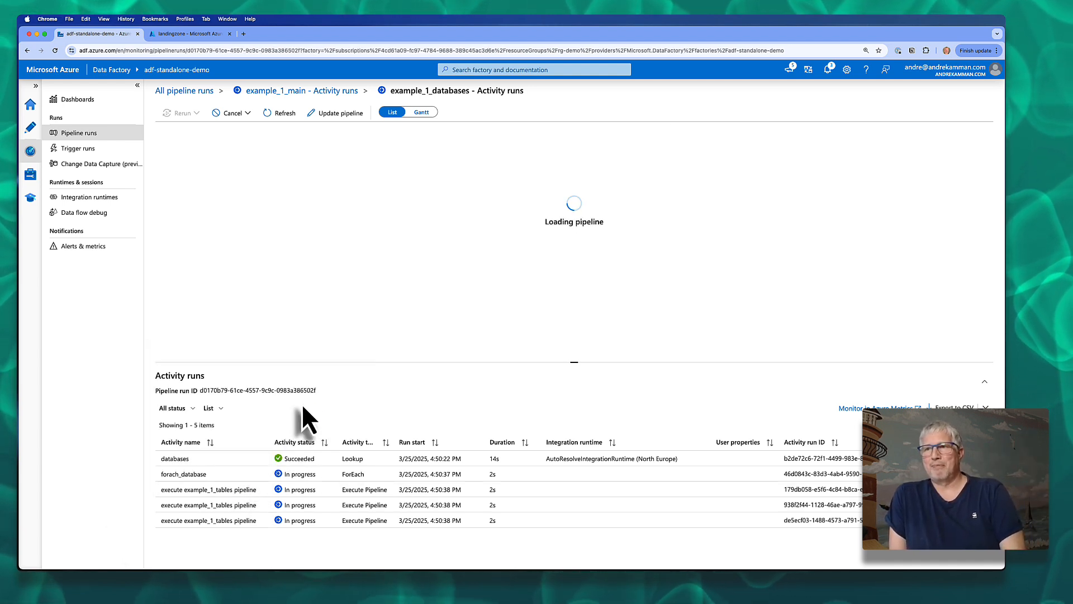
pyautogui.moveTo(579, 364); pyautogui.dragTo(593, 253)
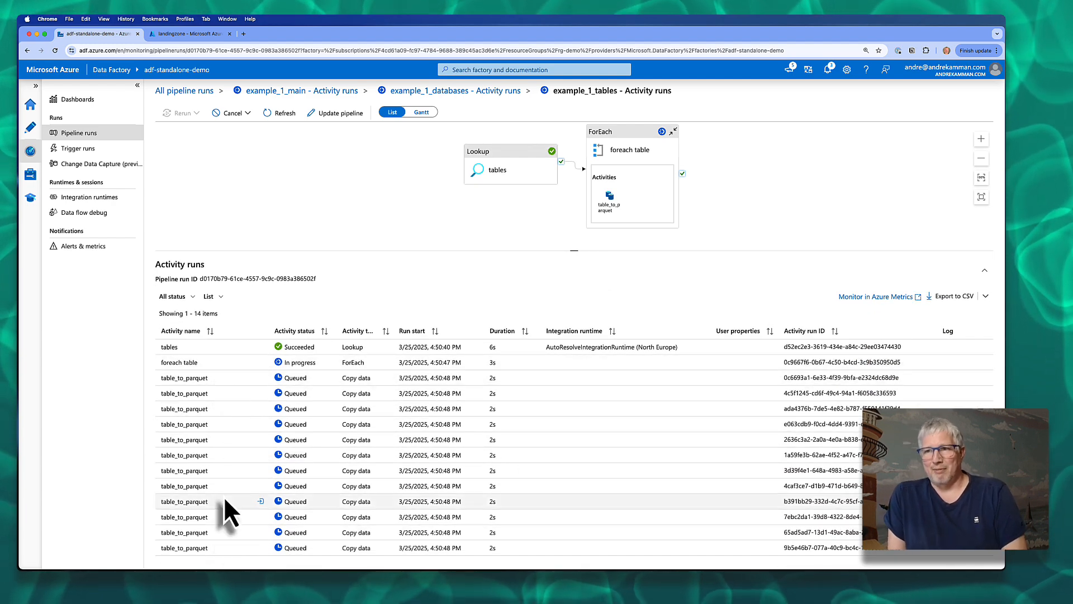
# Refresh the example_1_tables activity runs to check the copy progress, and return to the list of all pipeline runs.
pyautogui.click(275, 115)
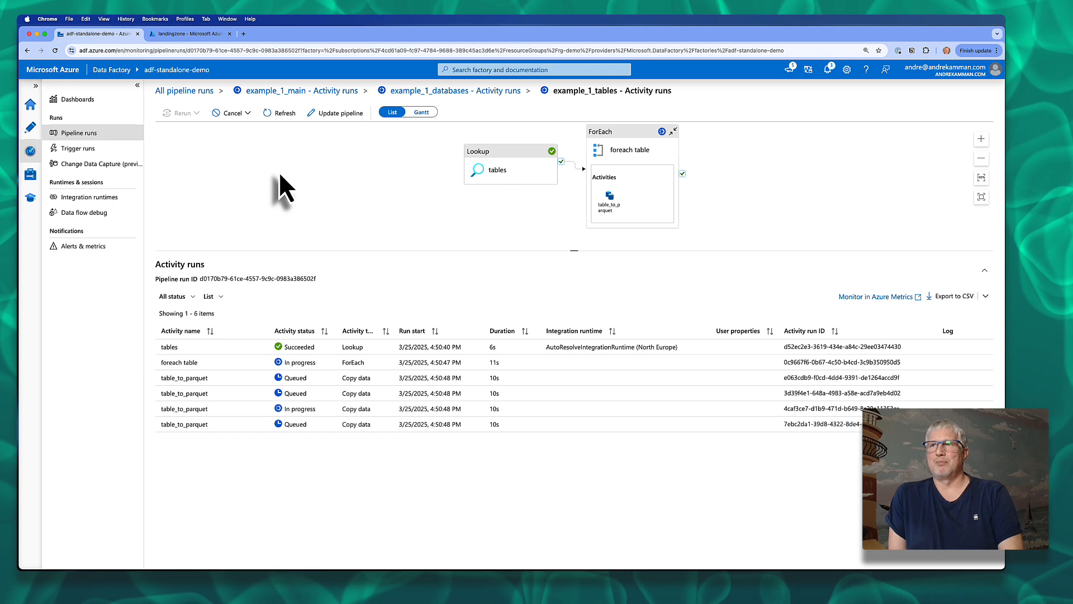
pyautogui.click(289, 117)
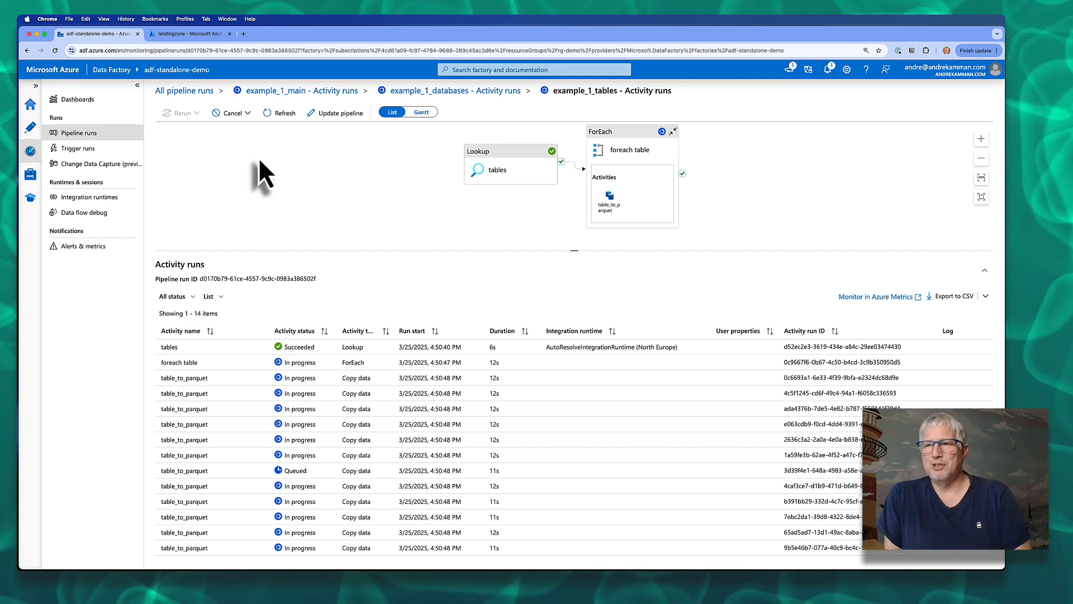
pyautogui.click(202, 91)
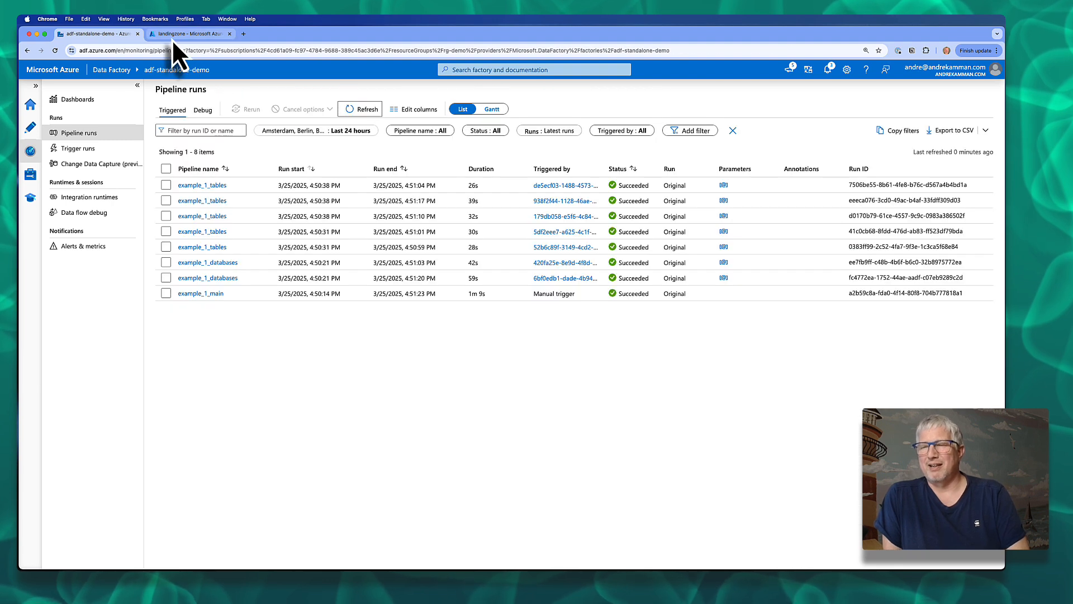
# Switch to the landingzone container, refresh it and browse through ak-demo-sql-01.database.windows.net and demo-database-01 to the SalesLT folder's parquet files.
pyautogui.click(172, 37)
pyautogui.click(310, 147)
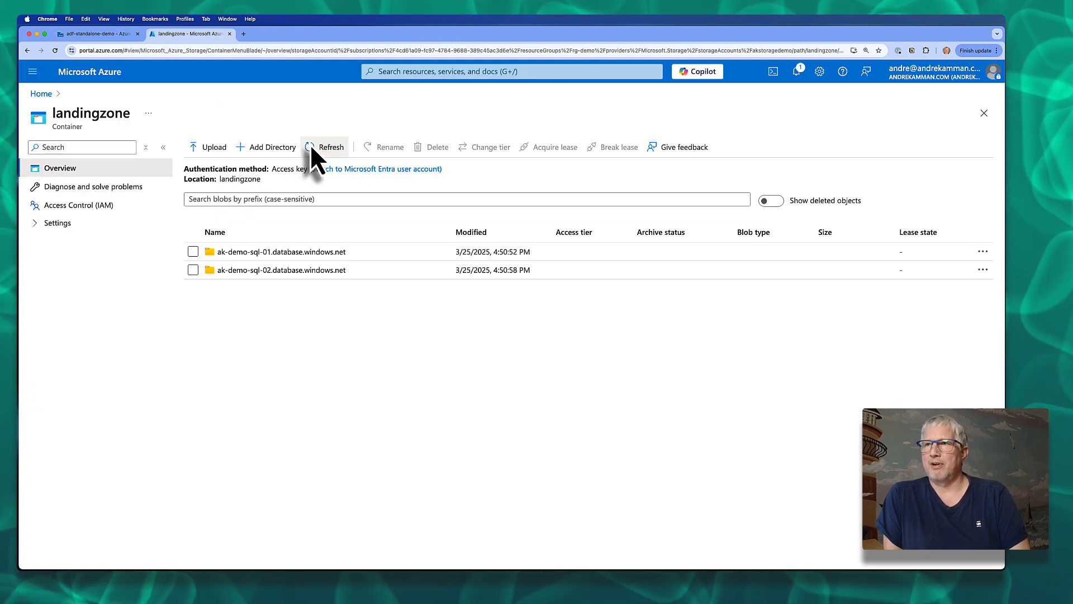
pyautogui.click(293, 251)
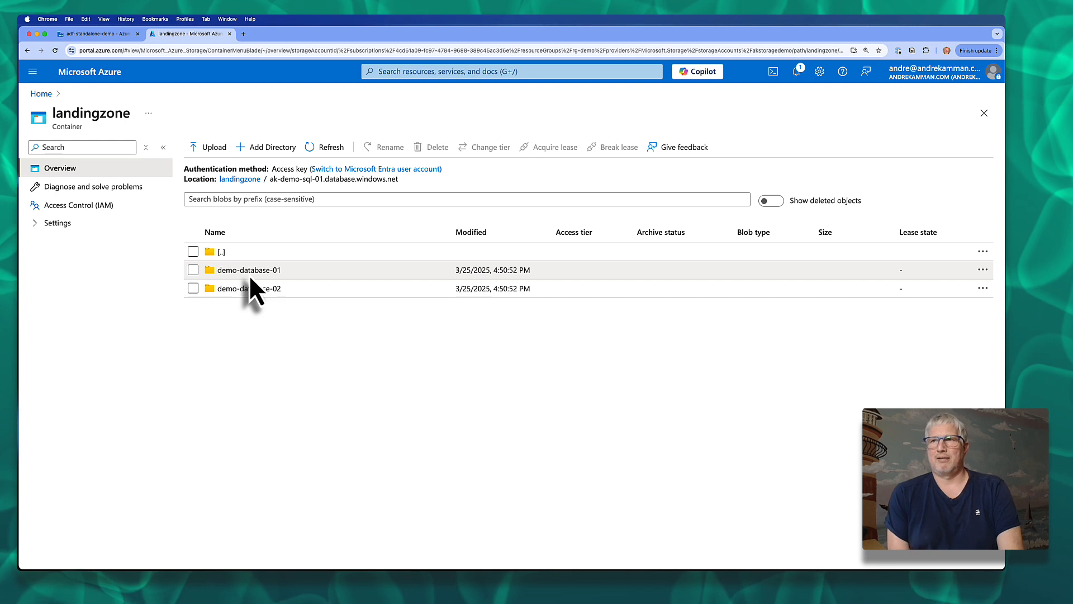
pyautogui.click(221, 253)
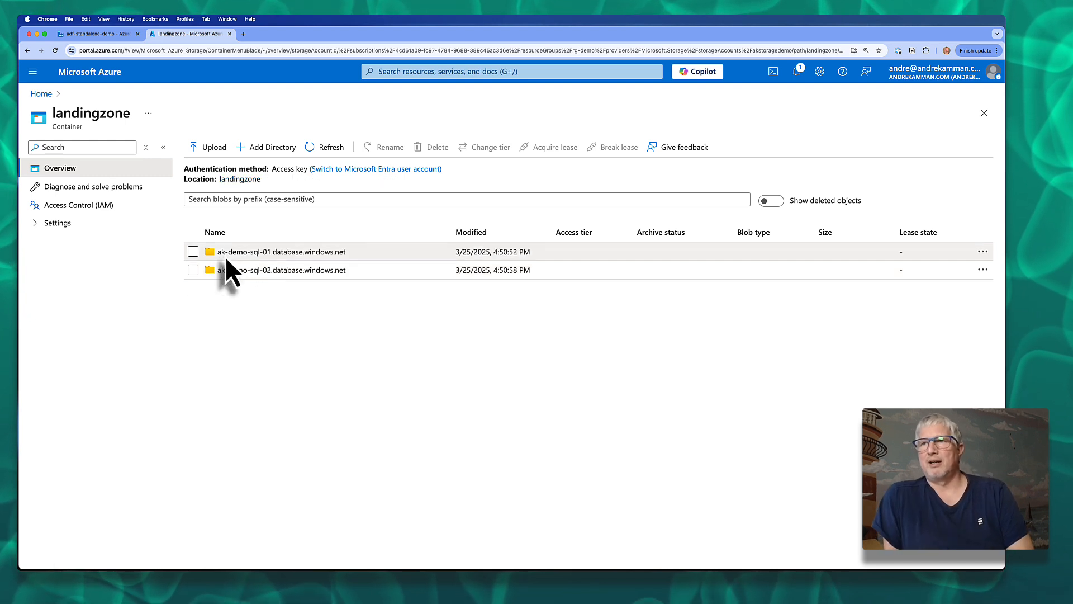
pyautogui.click(263, 255)
pyautogui.click(252, 270)
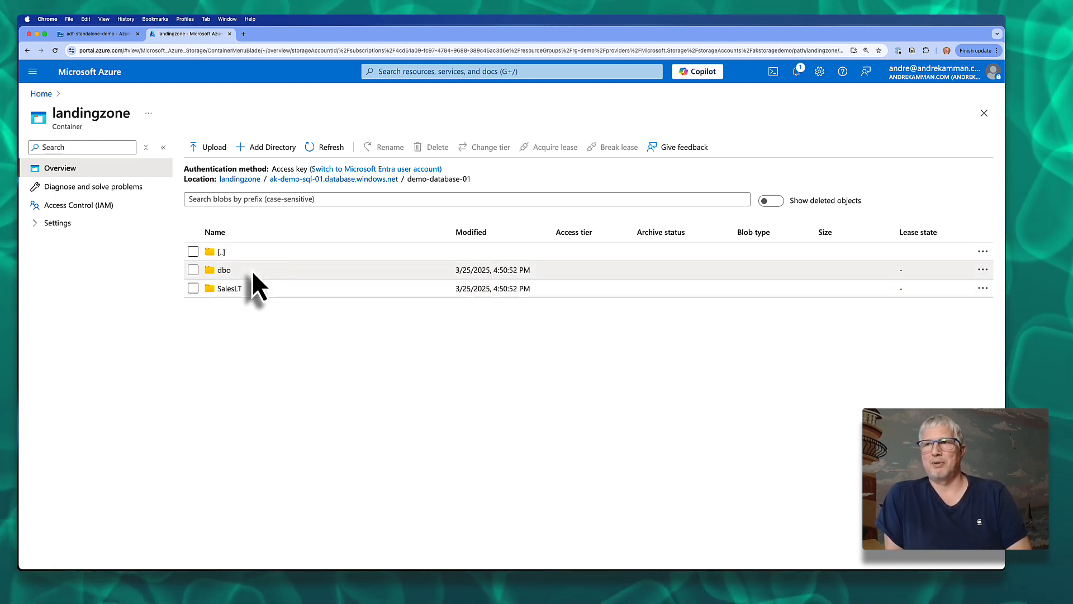
pyautogui.click(226, 290)
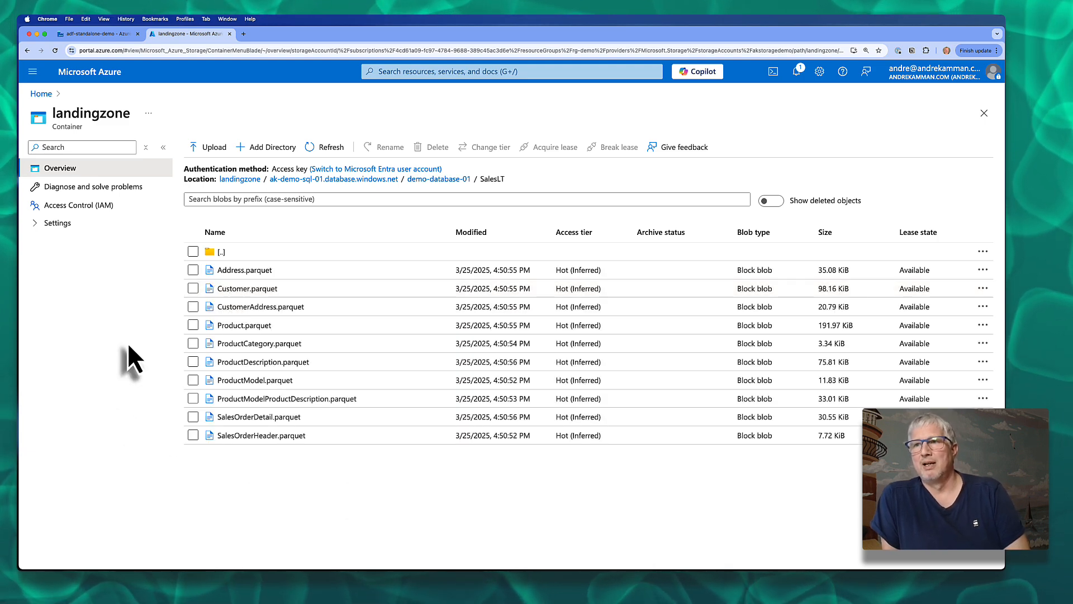
# Return to the data factory's authoring view, collapse the example 1 folder and open the example_2_main pipeline from the example 2 folder.
pyautogui.click(105, 34)
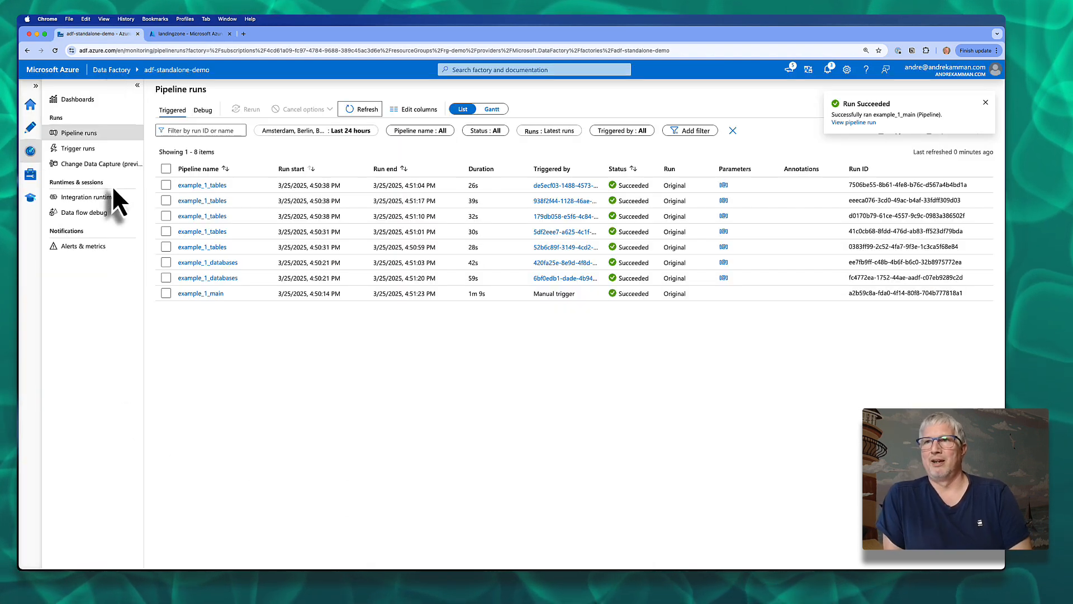
pyautogui.click(29, 130)
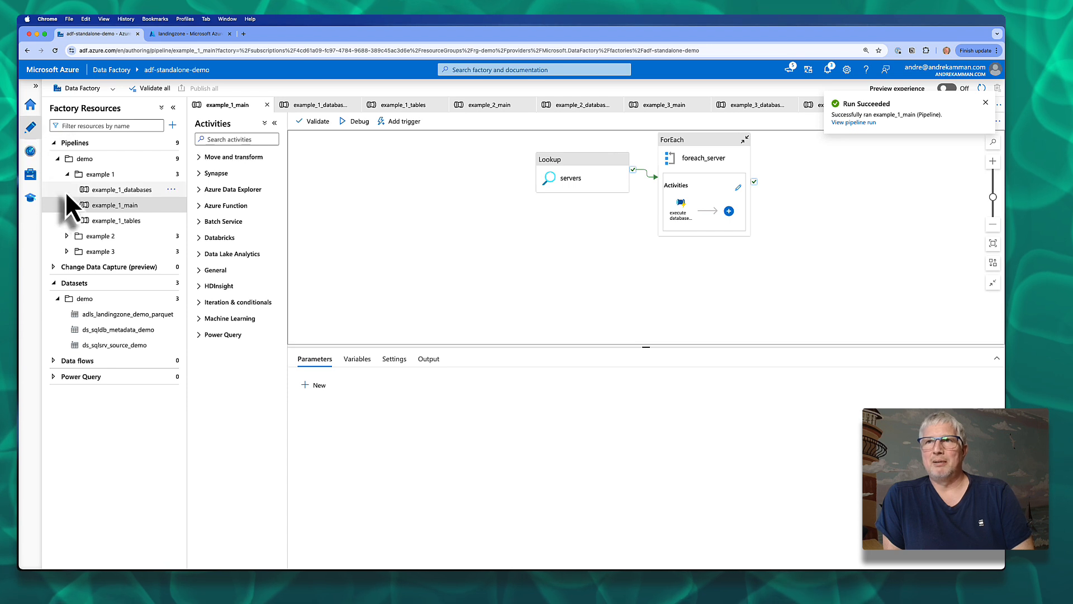
pyautogui.click(67, 175)
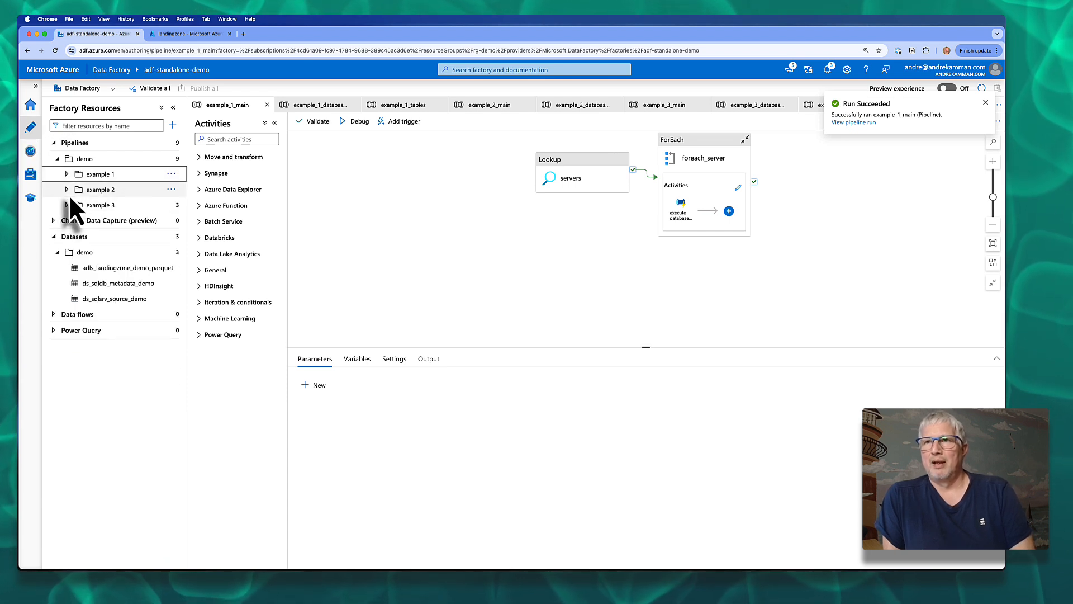
pyautogui.click(68, 191)
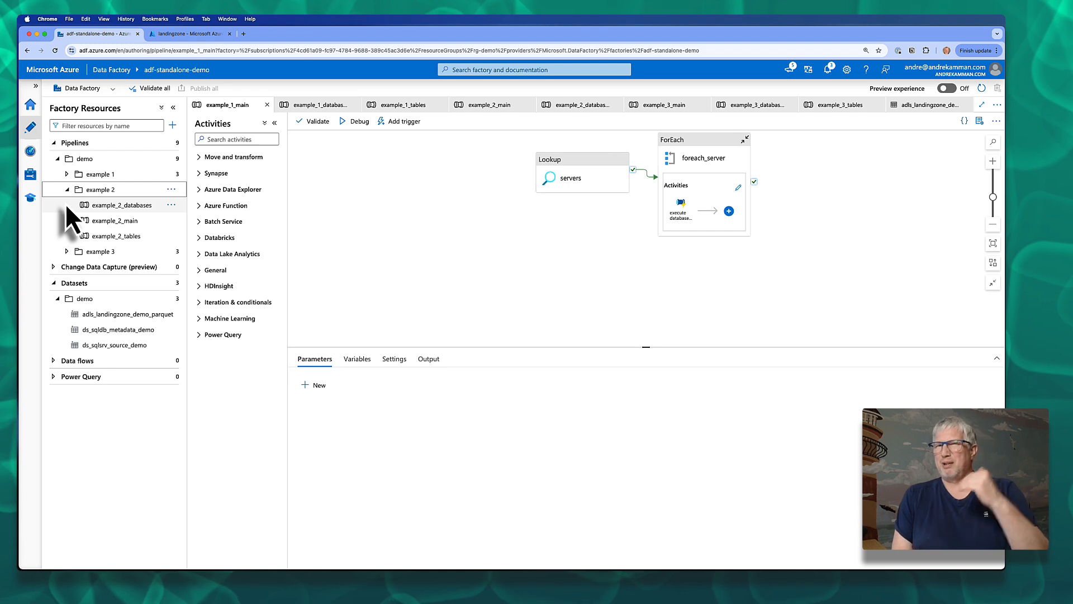
pyautogui.click(123, 223)
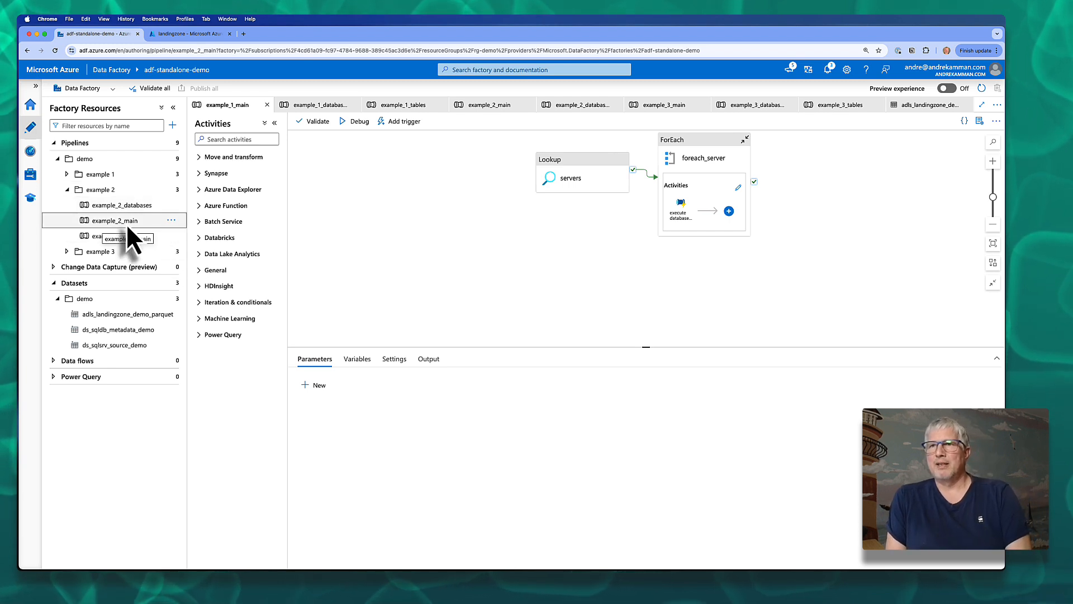
# Review the servers lookup's full query in example_2_main, close it unchanged, and show the parameters passed by the execute databases activity inside foreach_server.
pyautogui.click(551, 187)
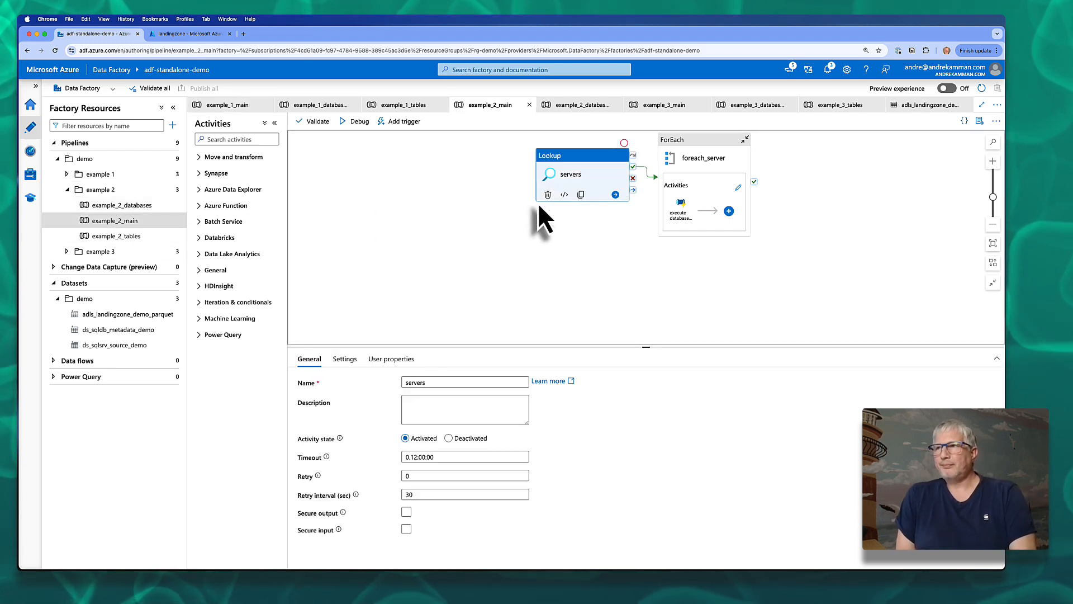
pyautogui.click(337, 361)
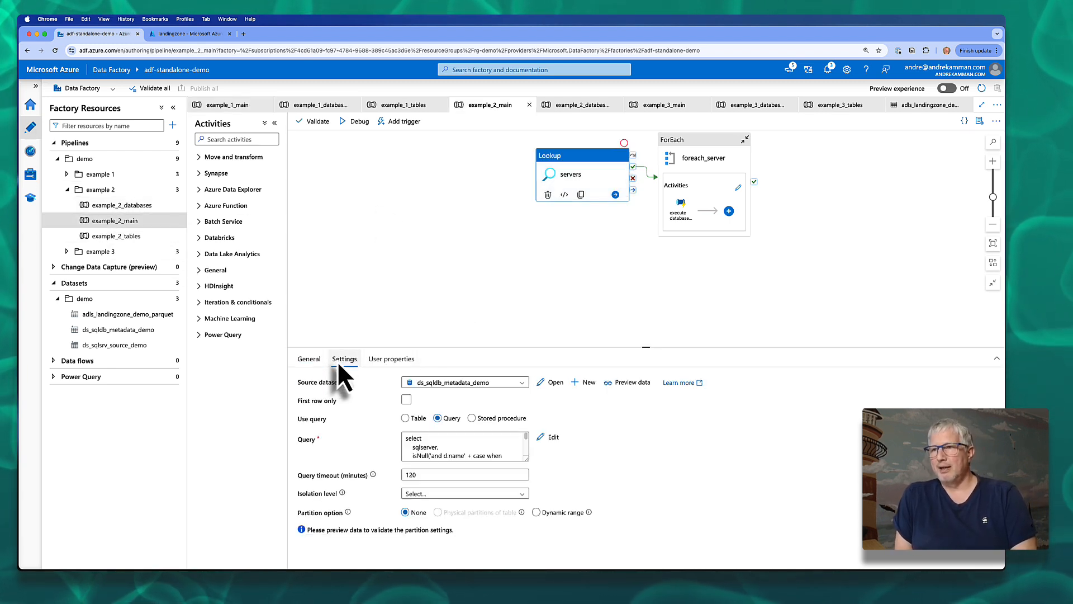
pyautogui.click(545, 435)
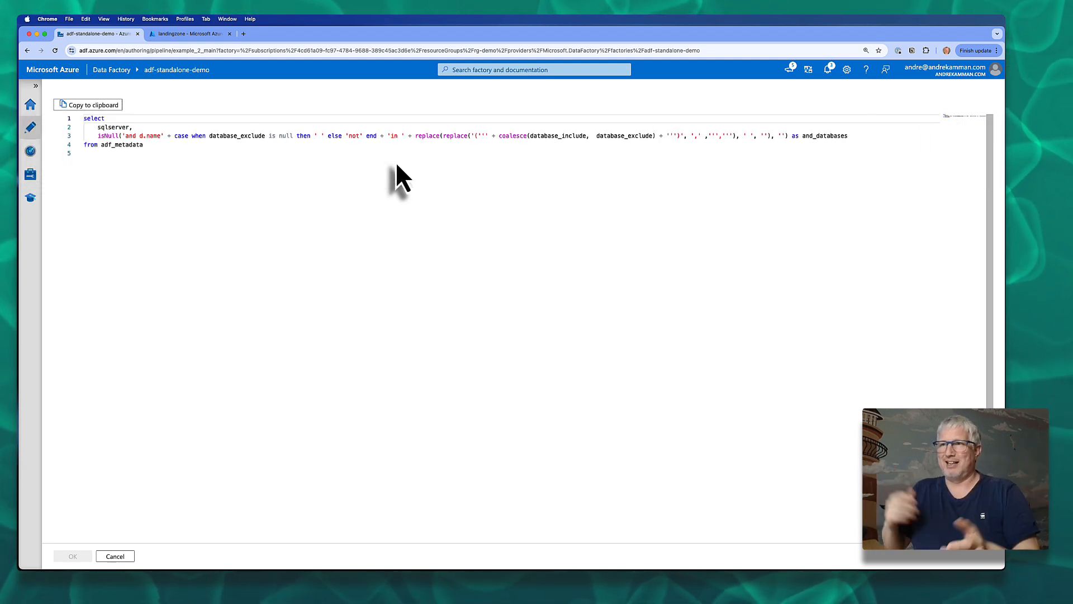
pyautogui.click(132, 557)
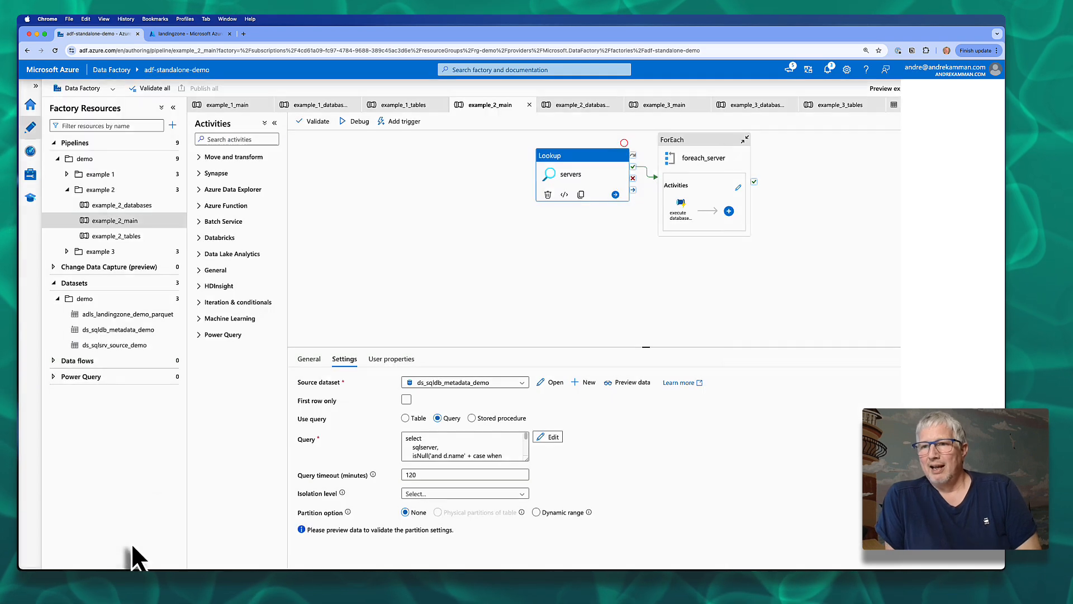
pyautogui.click(669, 213)
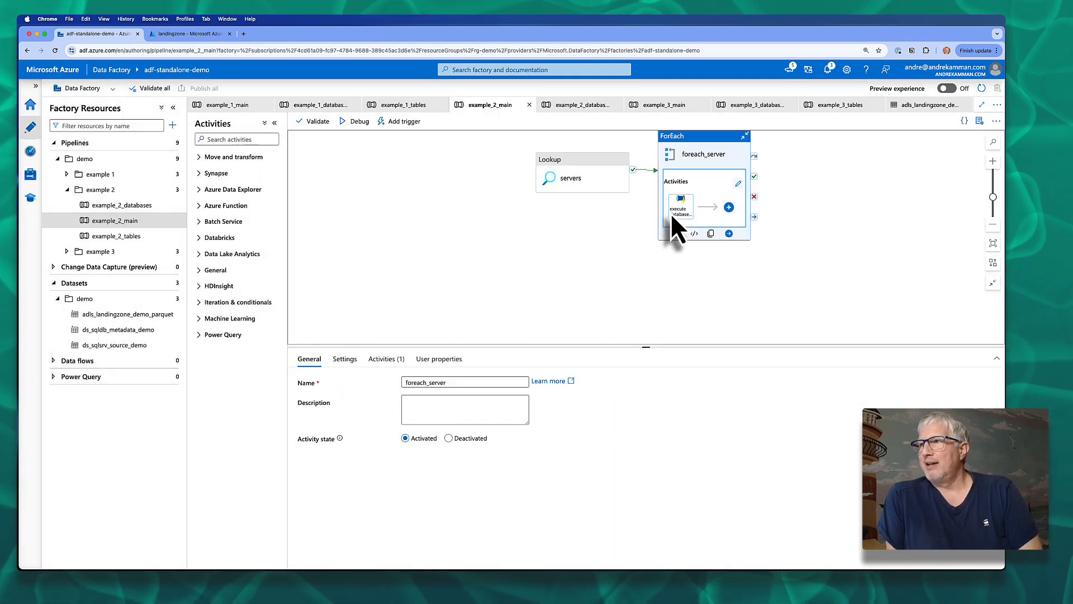
pyautogui.click(346, 359)
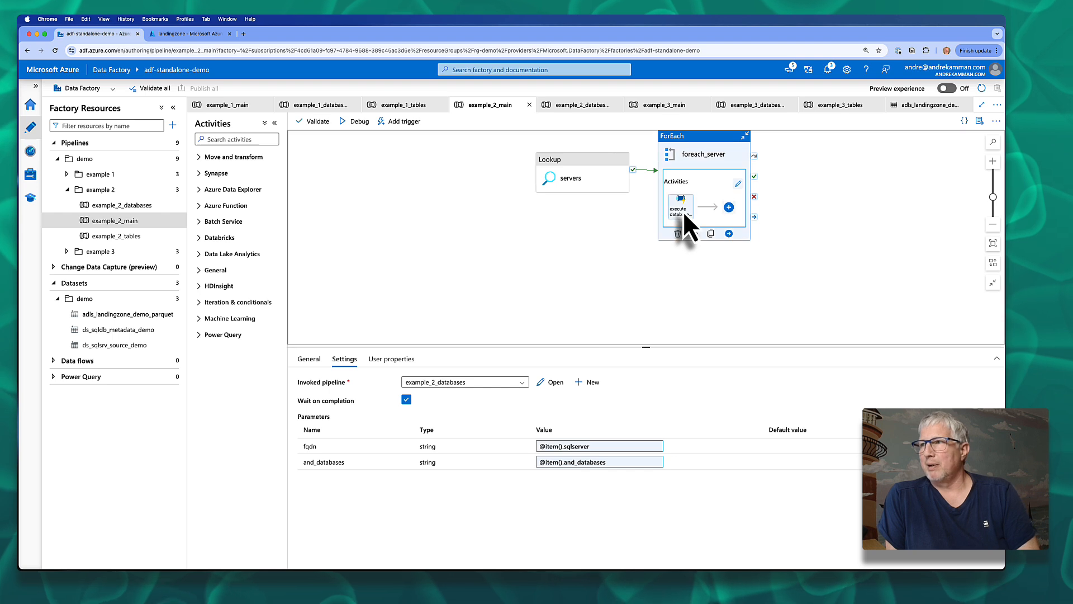
# Open the example_2_databases pipeline, inspect the databases lookup's query expression in the enlarged expression builder, and close it without changes.
pyautogui.click(122, 205)
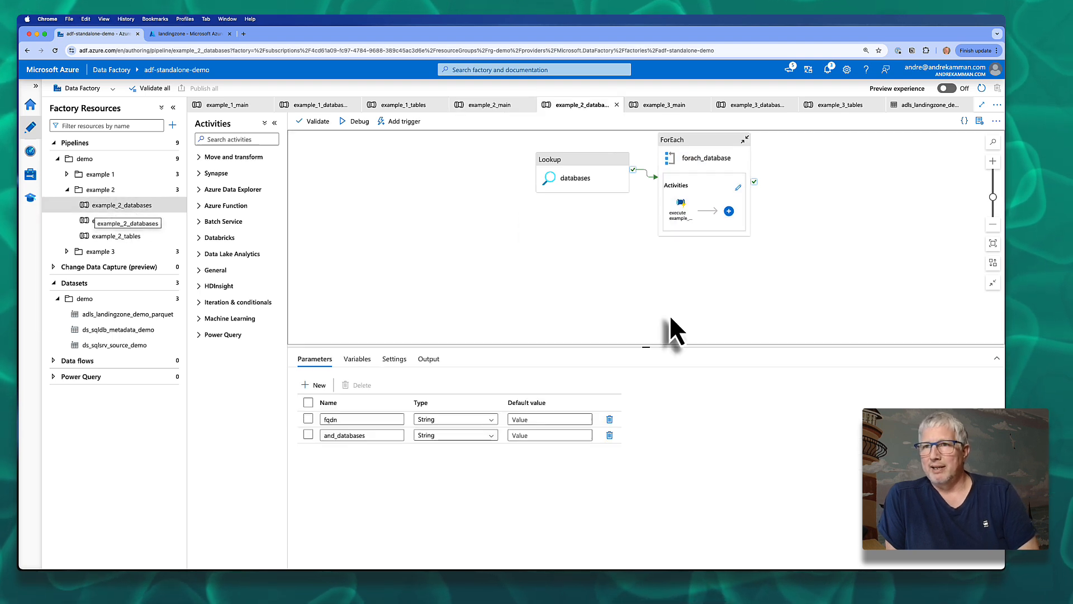
pyautogui.click(586, 182)
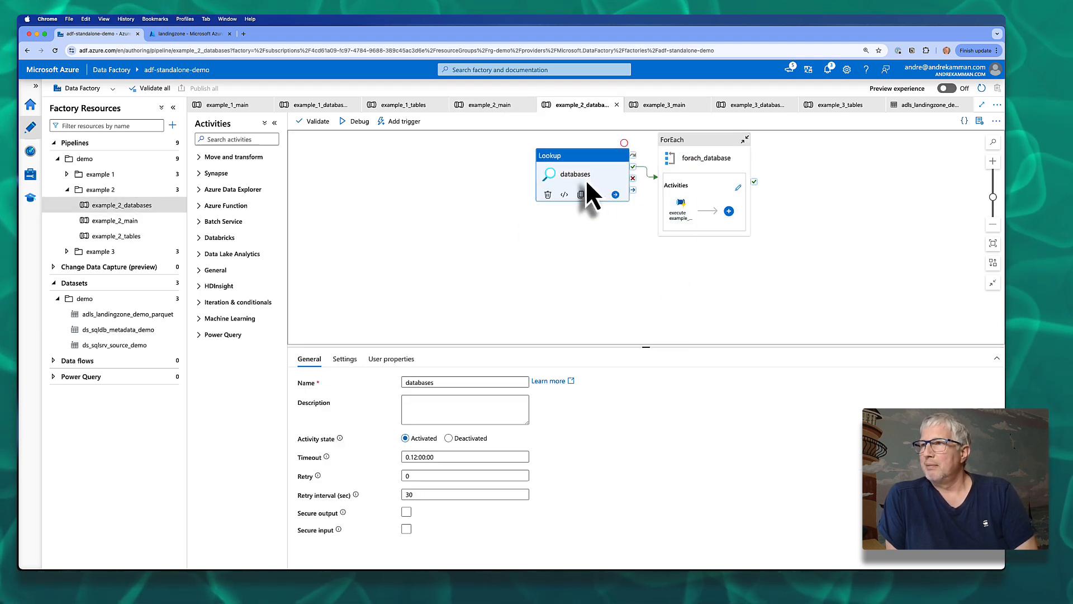
pyautogui.click(350, 360)
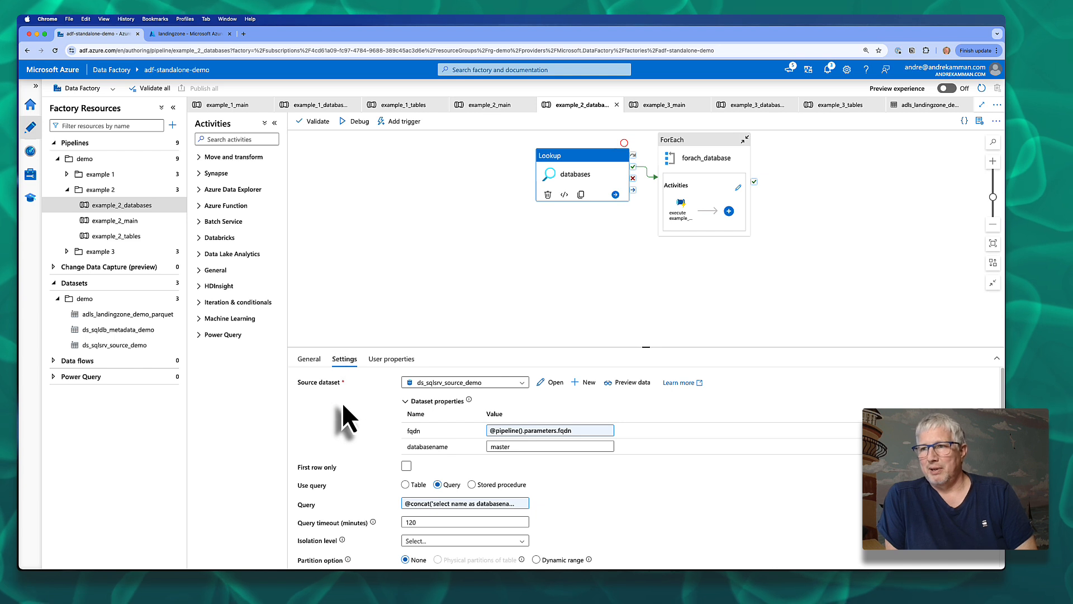
pyautogui.click(422, 504)
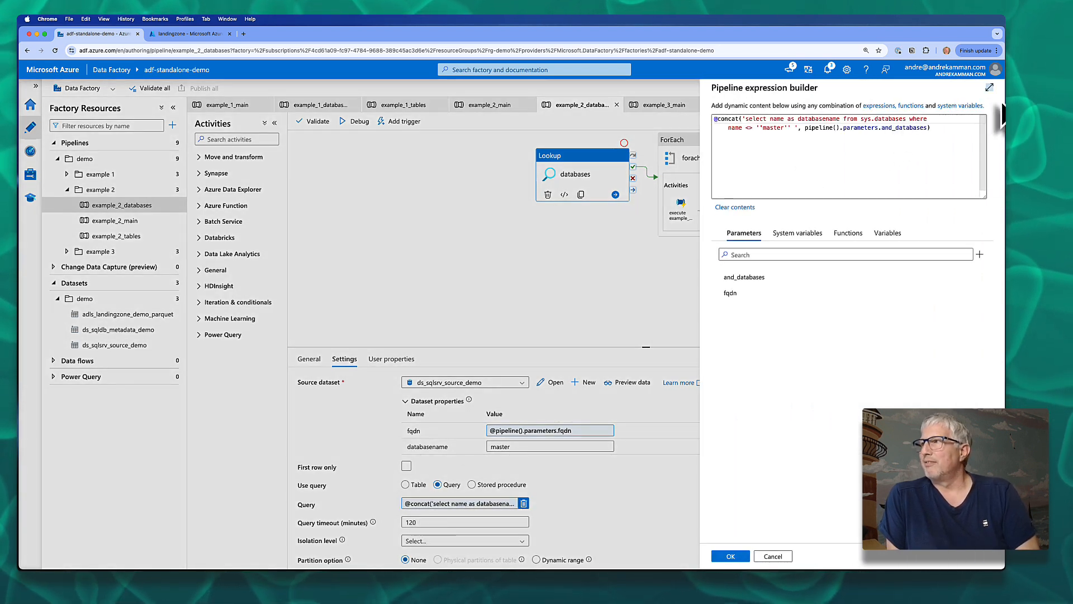
pyautogui.click(989, 87)
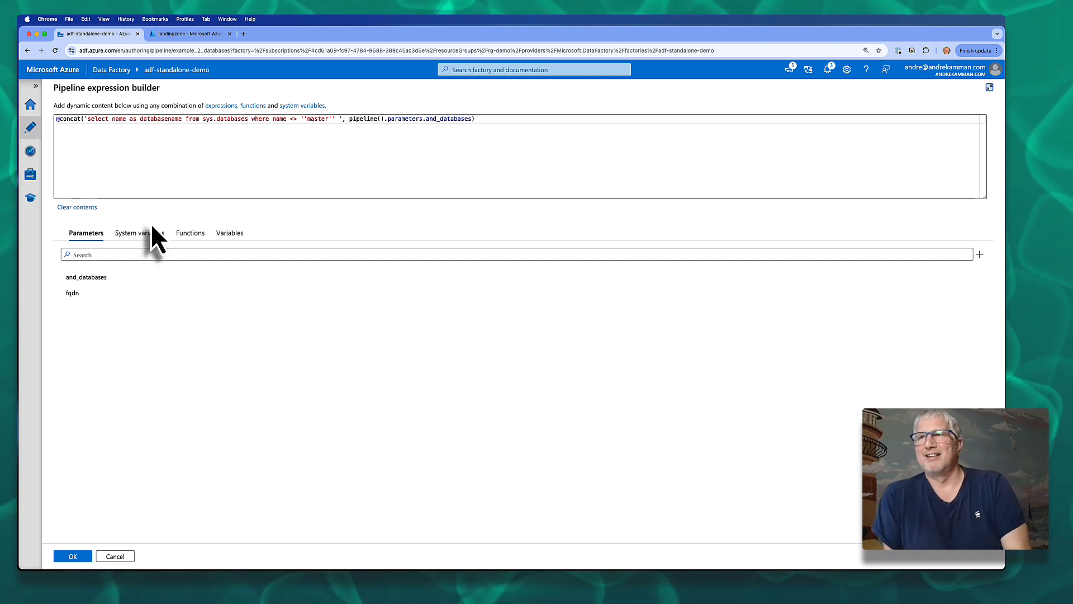
pyautogui.click(112, 555)
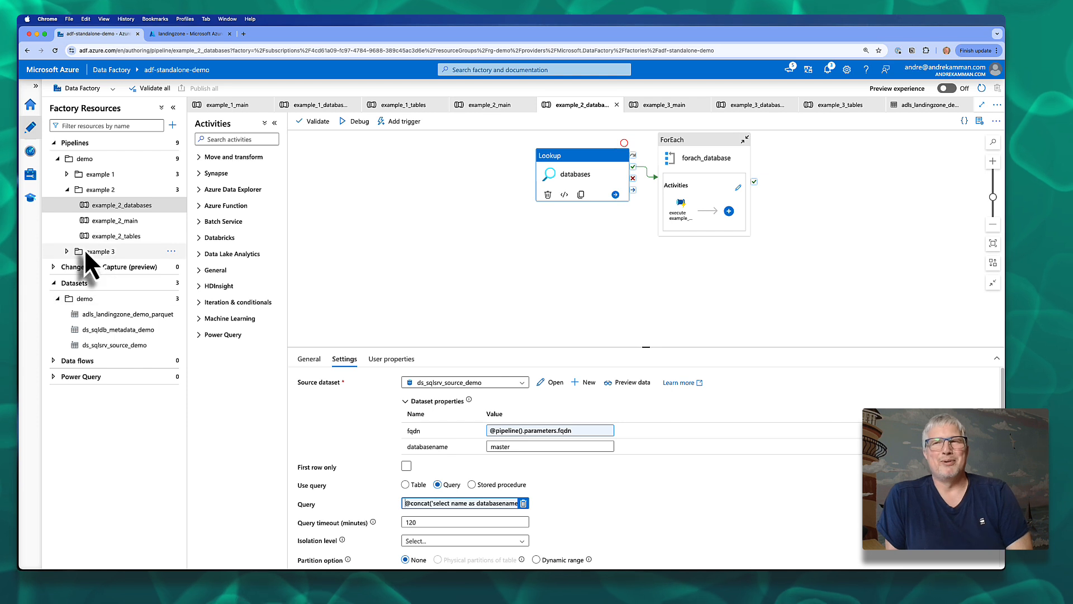
# Collapse the example 2 folder, open example_3_main from the example 3 folder and open its servers lookup's query in the full editor.
pyautogui.click(68, 190)
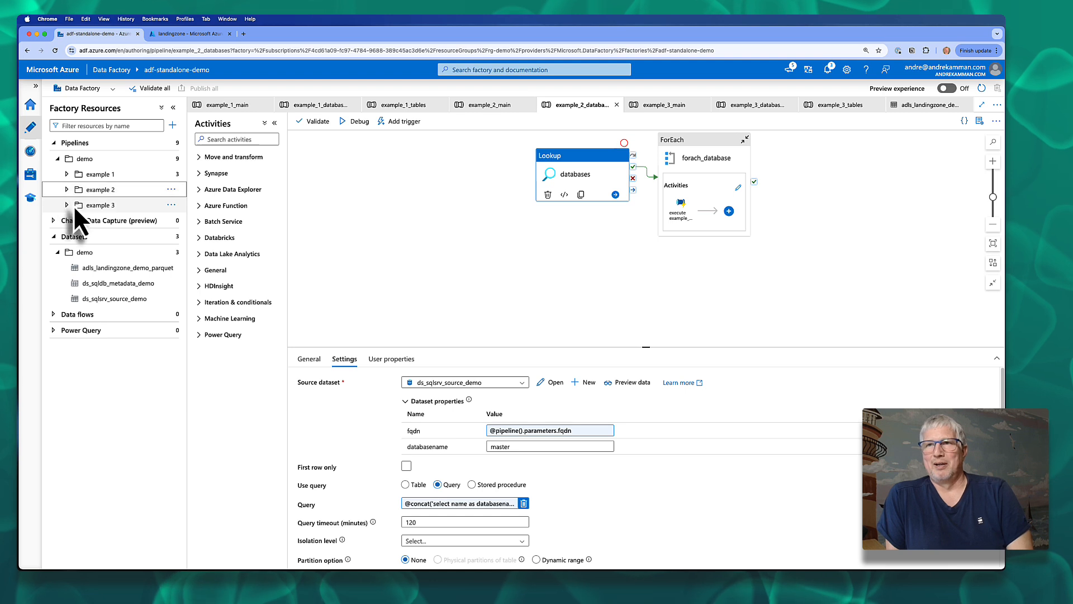
pyautogui.click(78, 208)
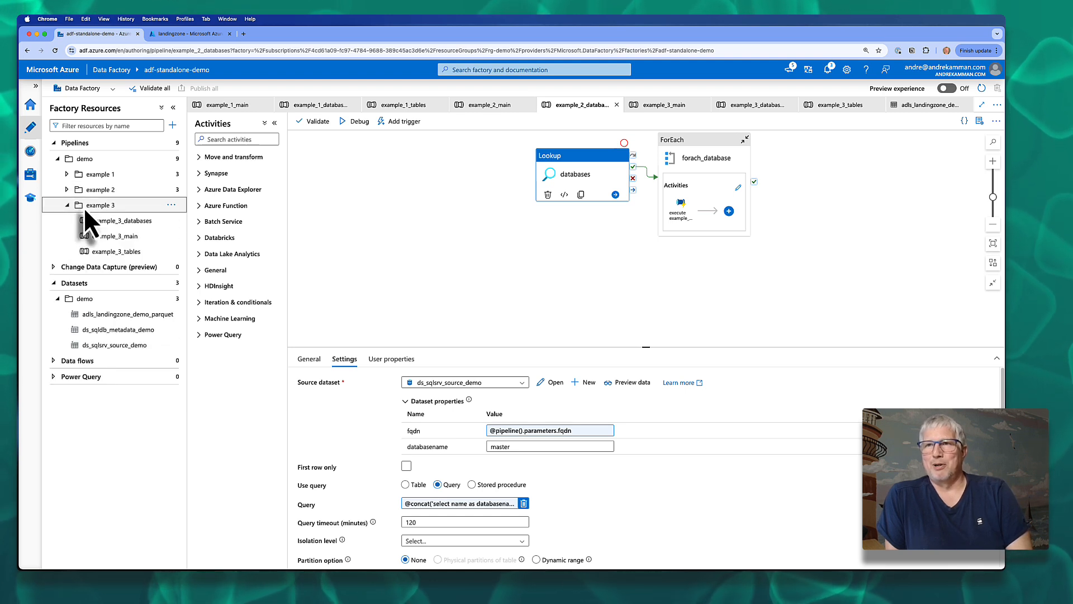
pyautogui.click(102, 239)
pyautogui.click(565, 180)
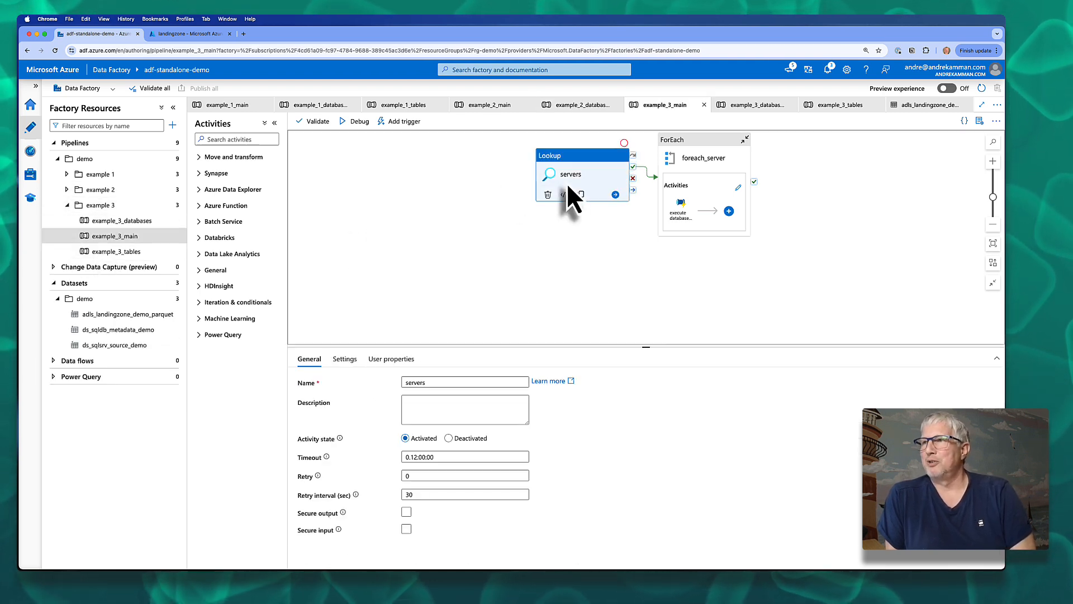
pyautogui.click(343, 359)
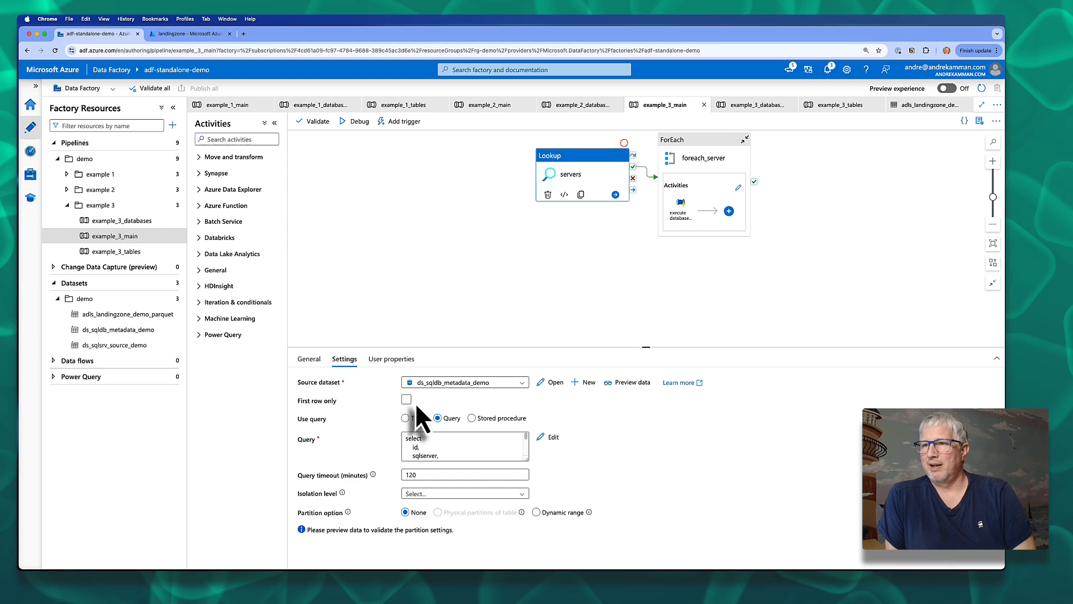
pyautogui.click(545, 434)
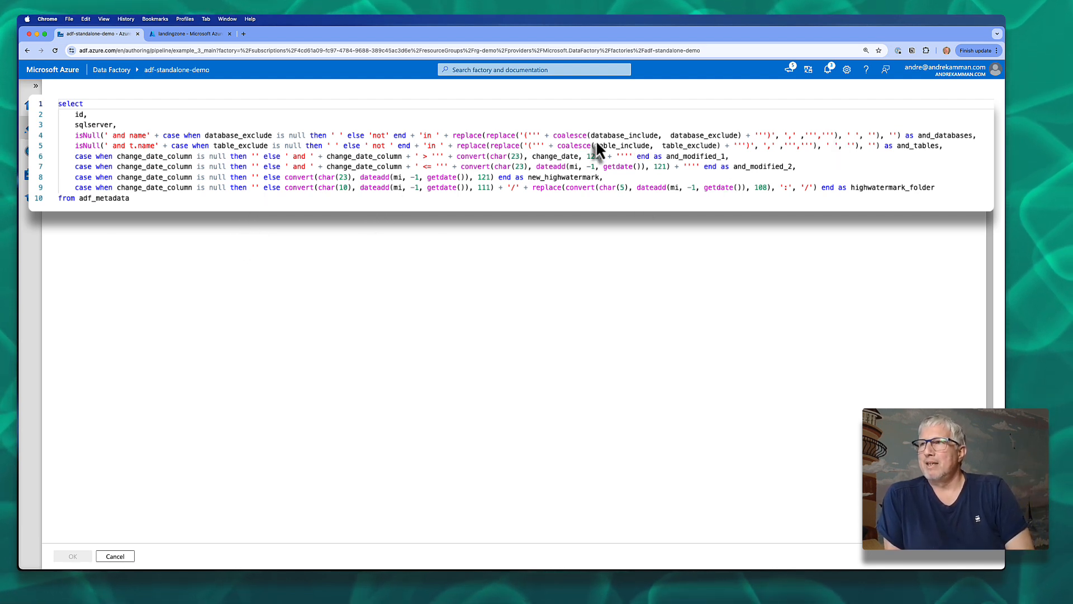
# Highlight the database_include/database_exclude and table_include/table_exclude arguments in the servers query, and close the editor without changes.
pyautogui.moveTo(591, 137); pyautogui.dragTo(725, 137)
pyautogui.moveTo(602, 145); pyautogui.dragTo(704, 145)
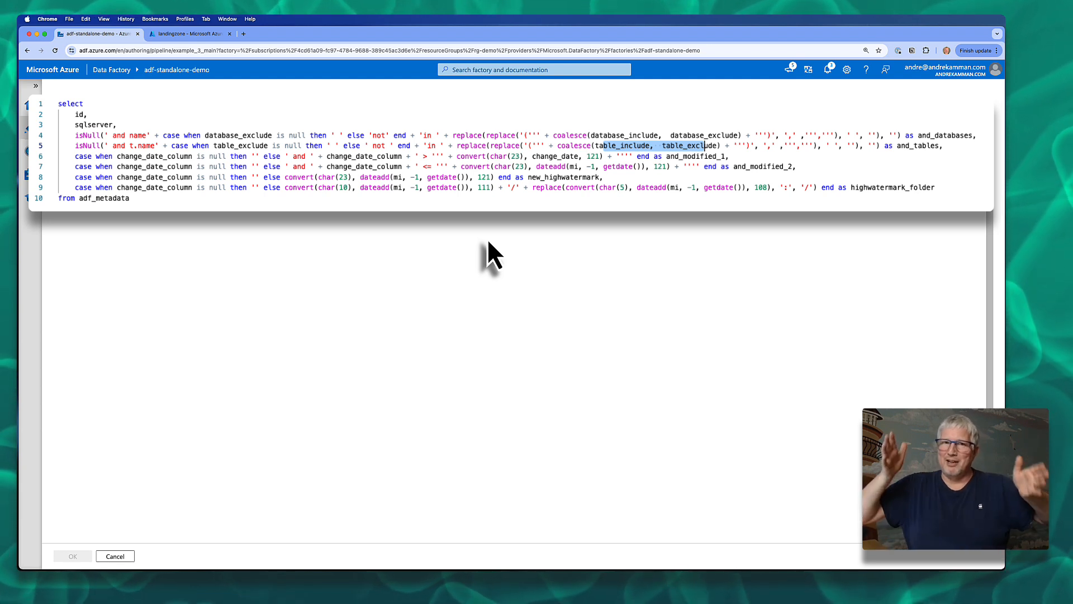
pyautogui.press('Left')
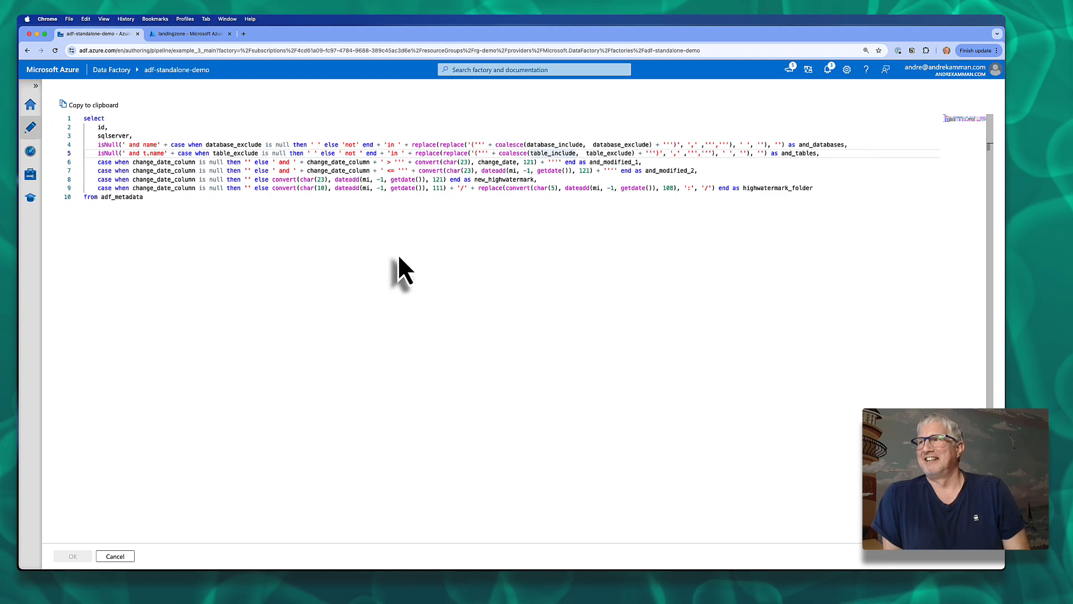
pyautogui.click(129, 557)
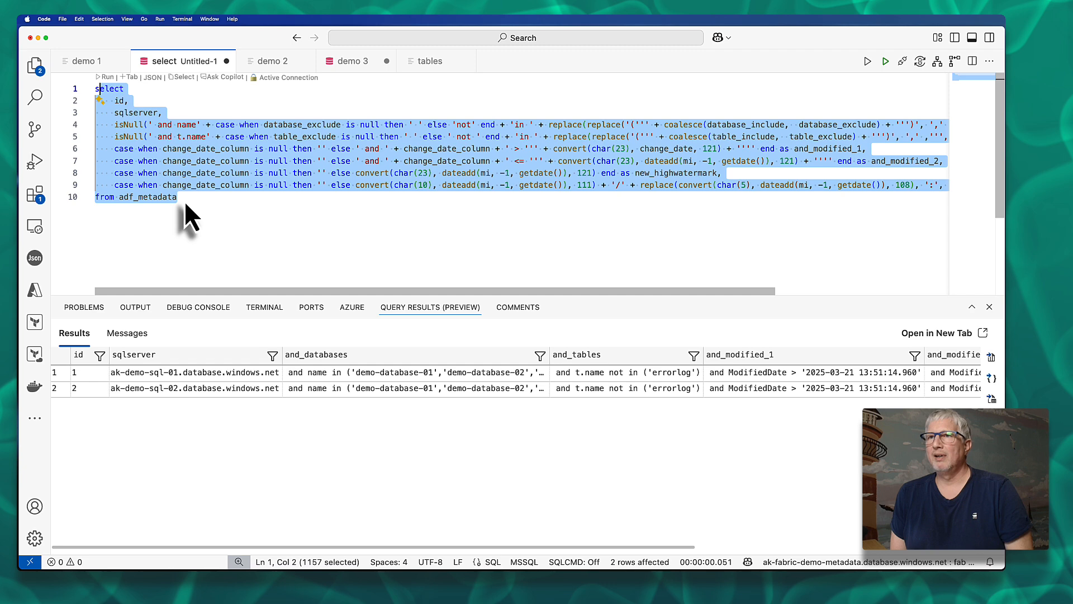
# Switch to Visual Studio Code and run the entire adf_metadata select query.
pyautogui.moveTo(183, 201); pyautogui.dragTo(92, 92)
pyautogui.click(885, 61)
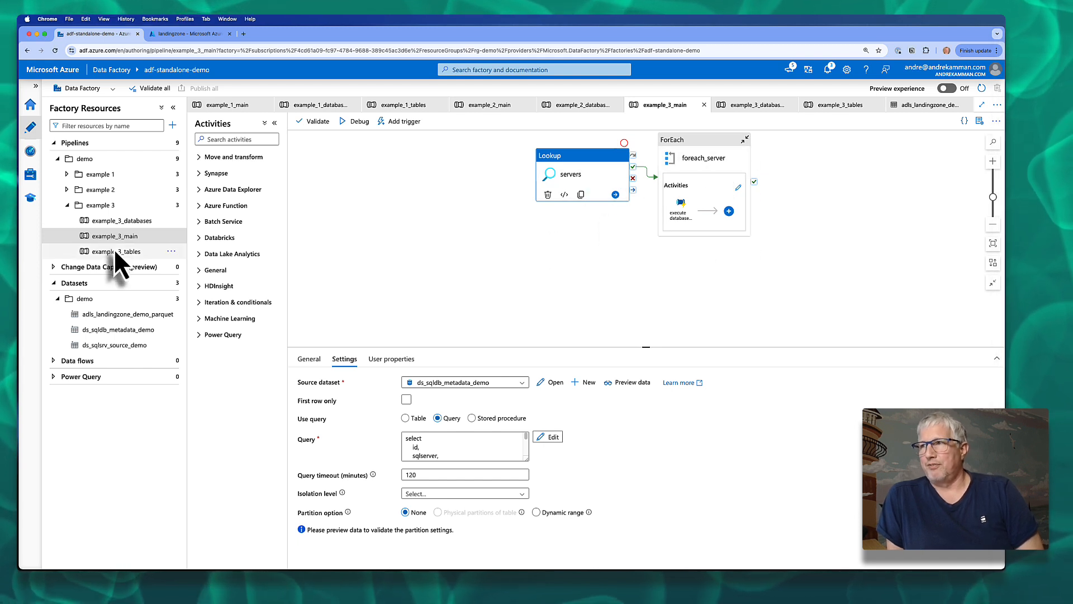
# Return to the data factory, open example_3_databases, inspect the databases lookup's query expression and close it without changes.
pyautogui.click(117, 222)
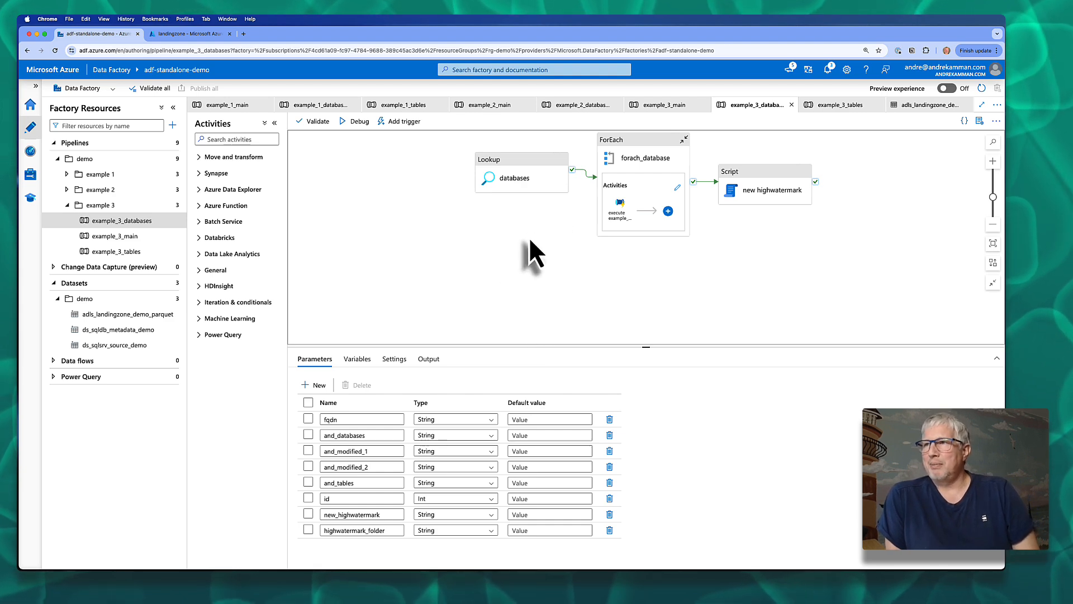
pyautogui.click(524, 190)
pyautogui.click(343, 358)
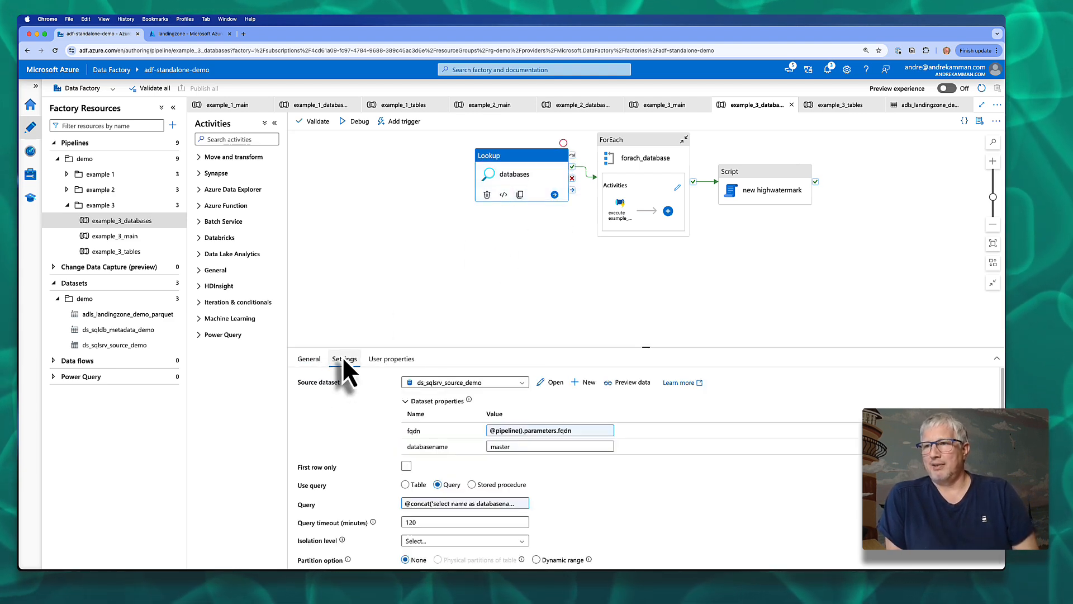
pyautogui.click(452, 501)
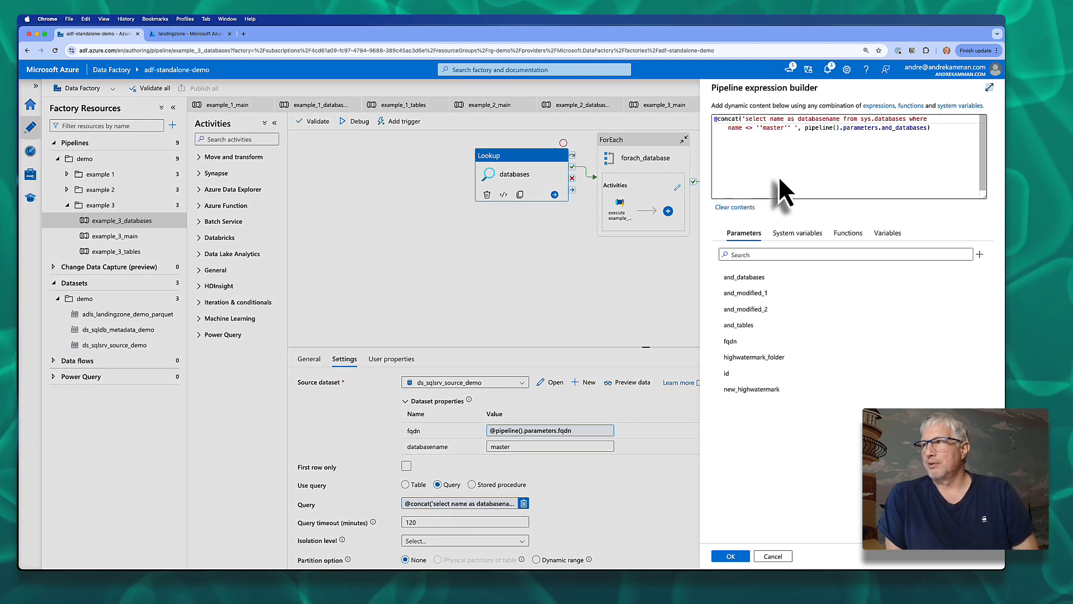
pyautogui.click(773, 556)
# Show the invoked pipeline and parameters of the execute example_3_tables pipeline activity inside the forach_database loop.
pyautogui.click(625, 150)
pyautogui.click(619, 212)
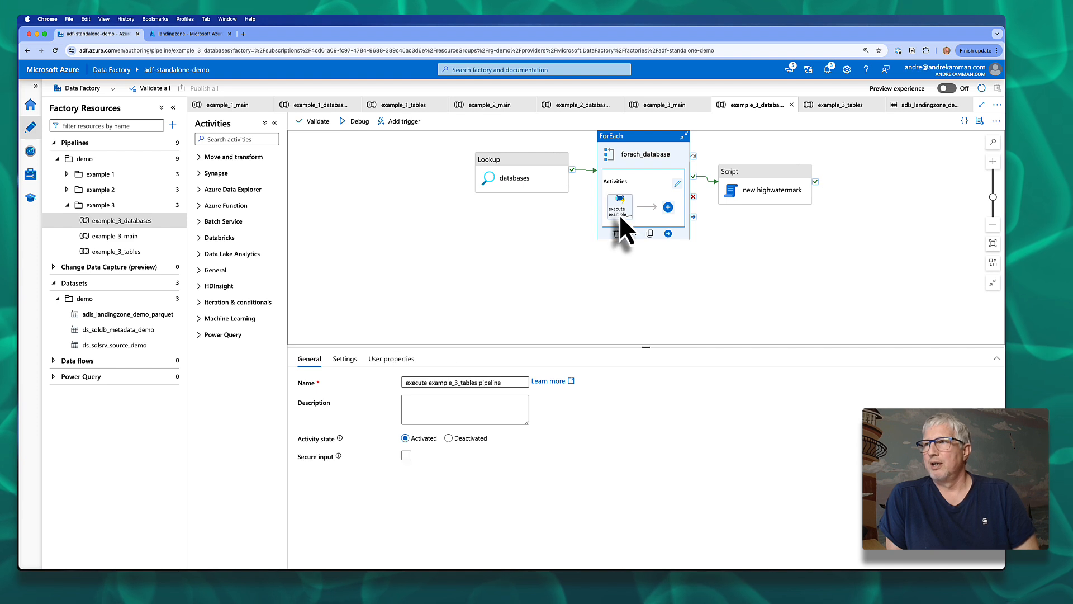
pyautogui.click(344, 359)
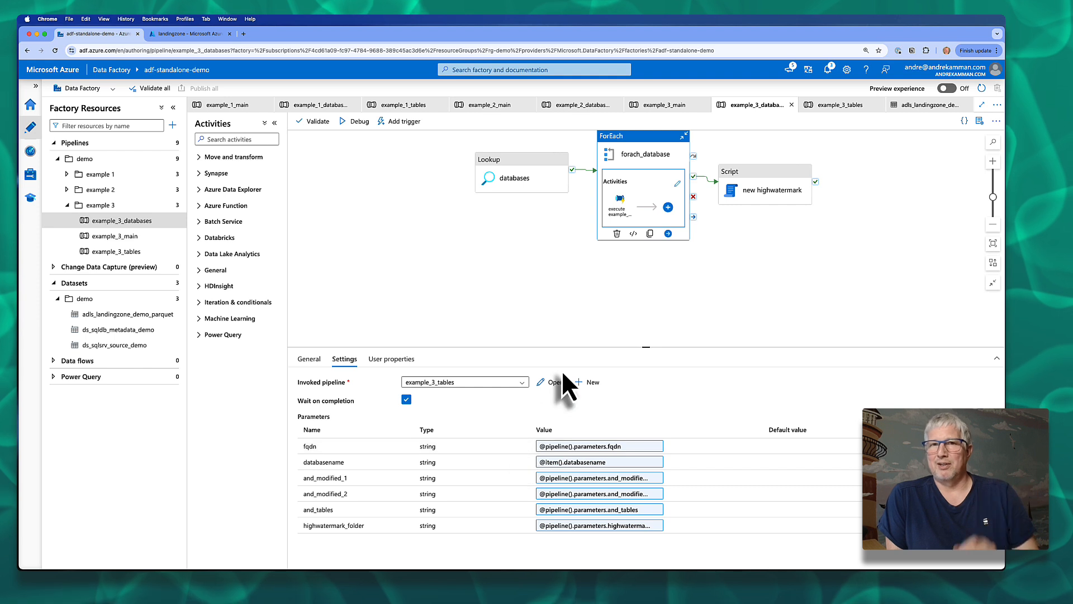
# Inspect the new highwatermark script's expression in the enlarged builder, highlighting string(pipeline().parameters.id), and close it without changes.
pyautogui.click(737, 195)
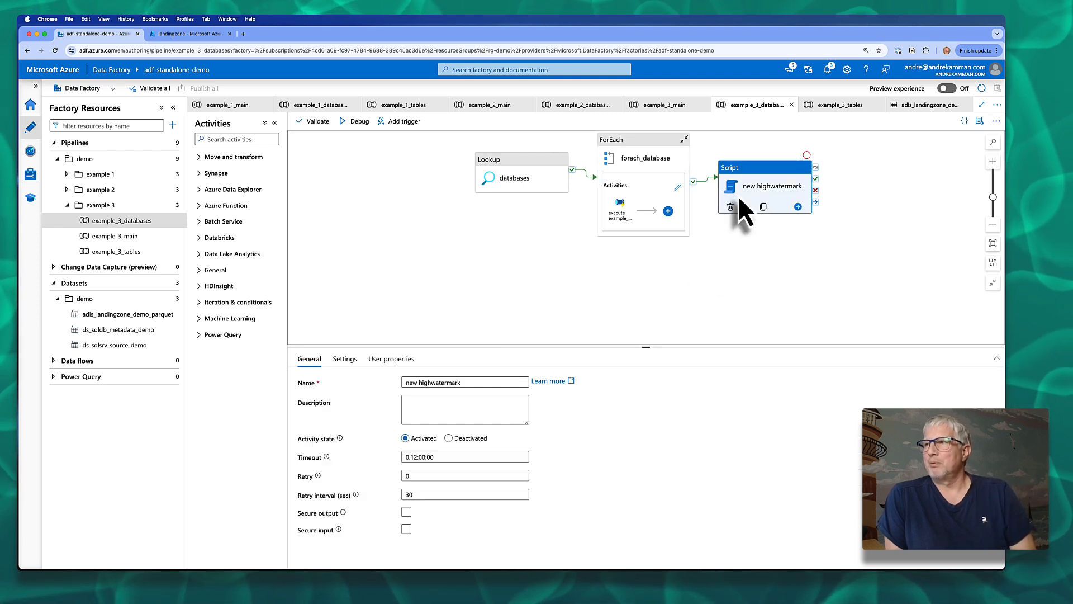
pyautogui.click(342, 365)
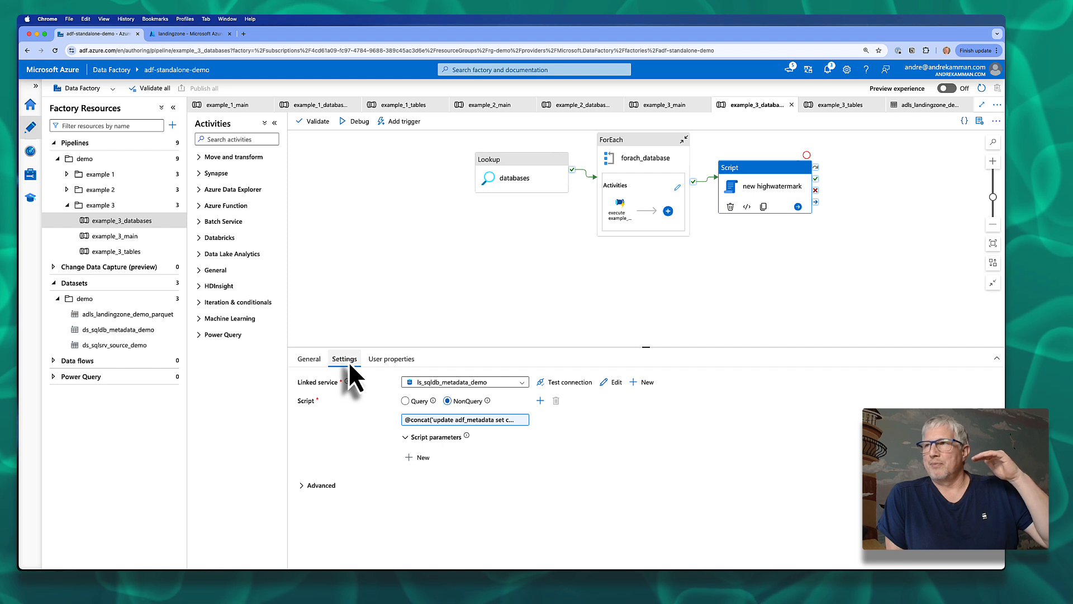
pyautogui.click(473, 423)
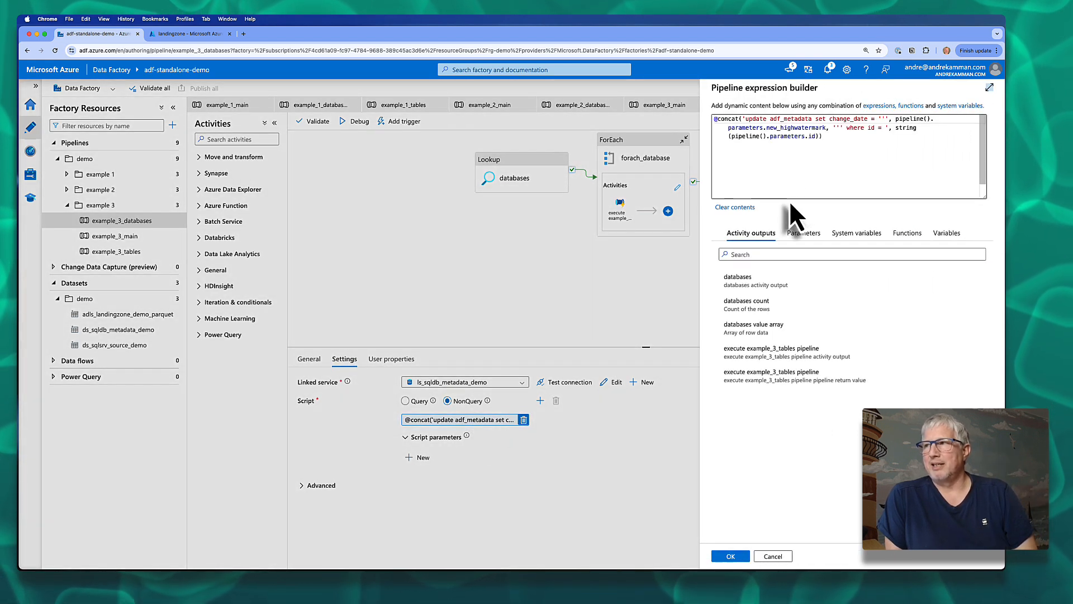
pyautogui.click(989, 87)
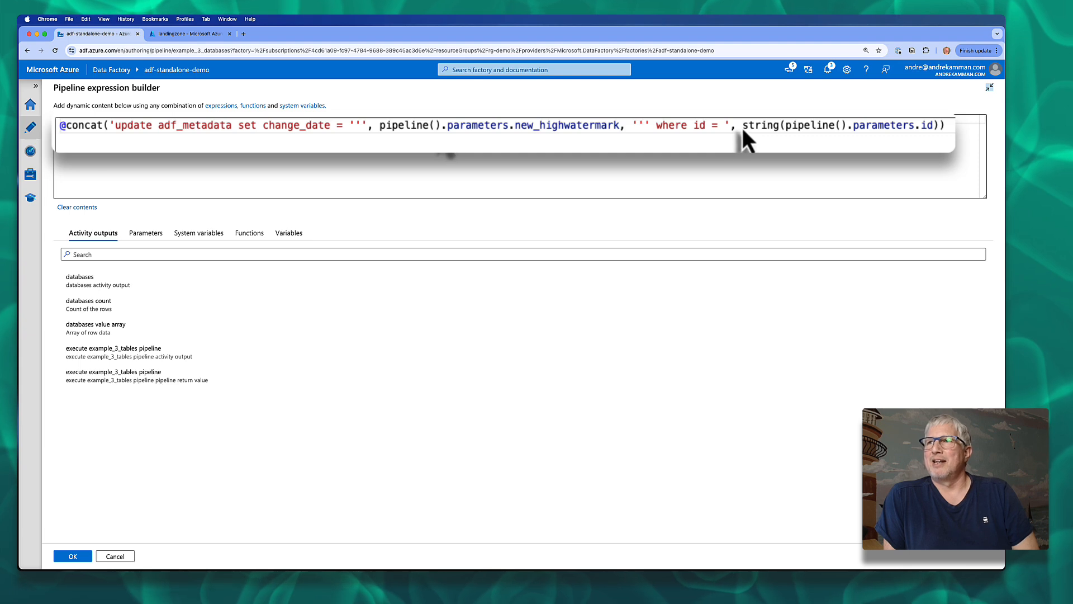
pyautogui.moveTo(742, 125); pyautogui.dragTo(941, 124)
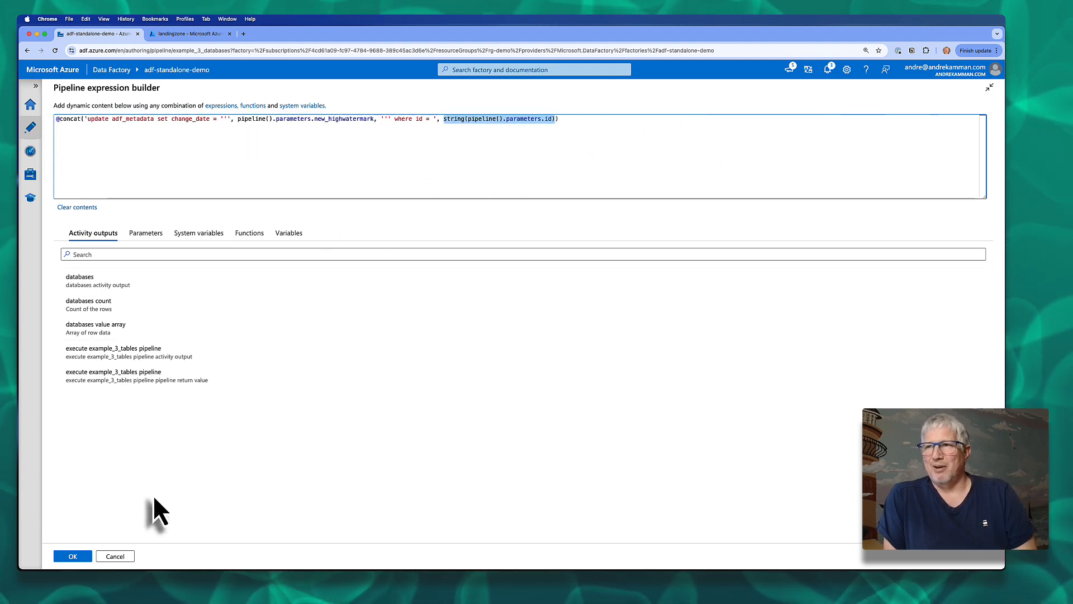
pyautogui.click(124, 559)
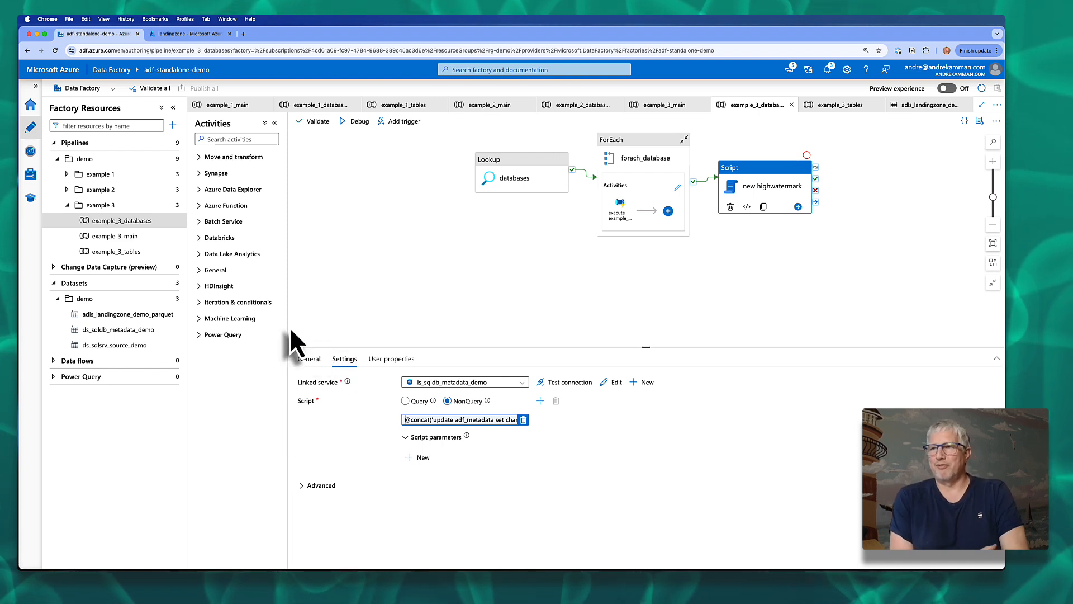
# Open example_3_tables and inspect the tables lookup's query expression in the enlarged builder, highlighting the where 1=1 clause.
pyautogui.click(96, 253)
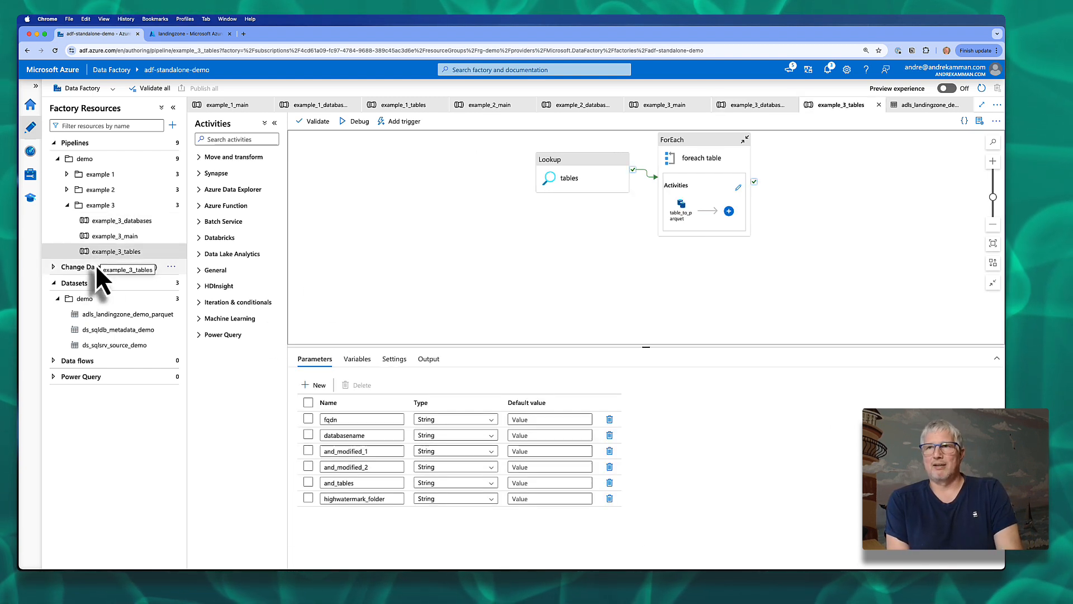
pyautogui.click(551, 175)
pyautogui.click(344, 359)
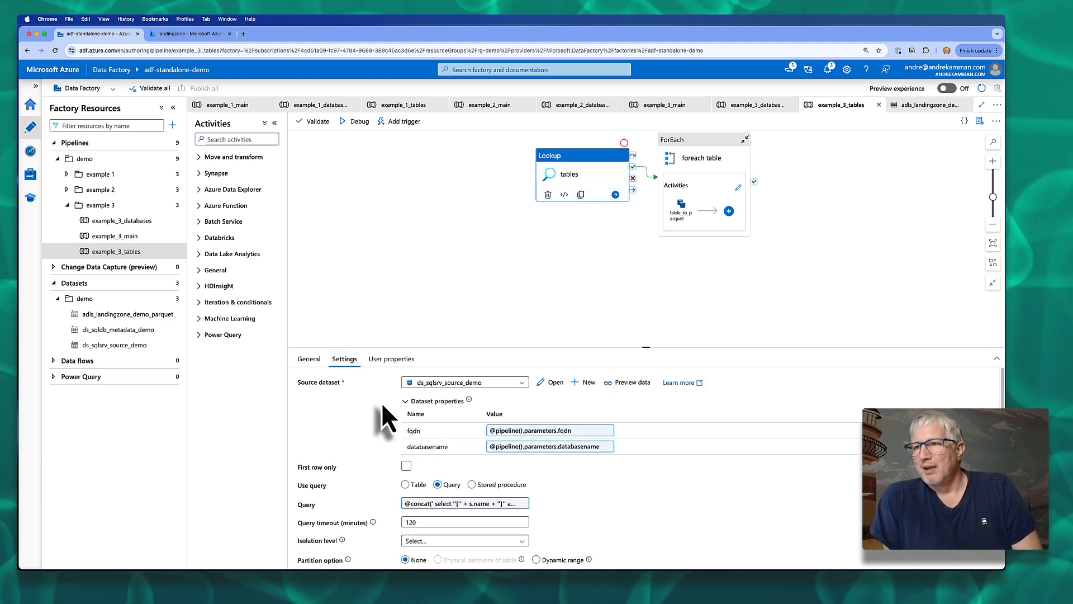
pyautogui.click(475, 505)
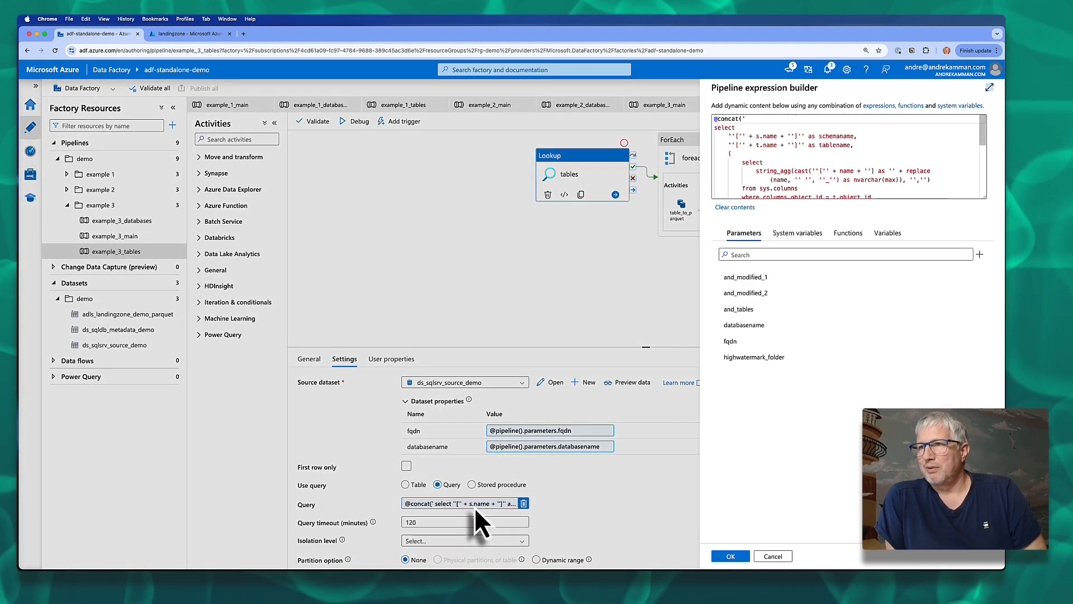
pyautogui.click(989, 88)
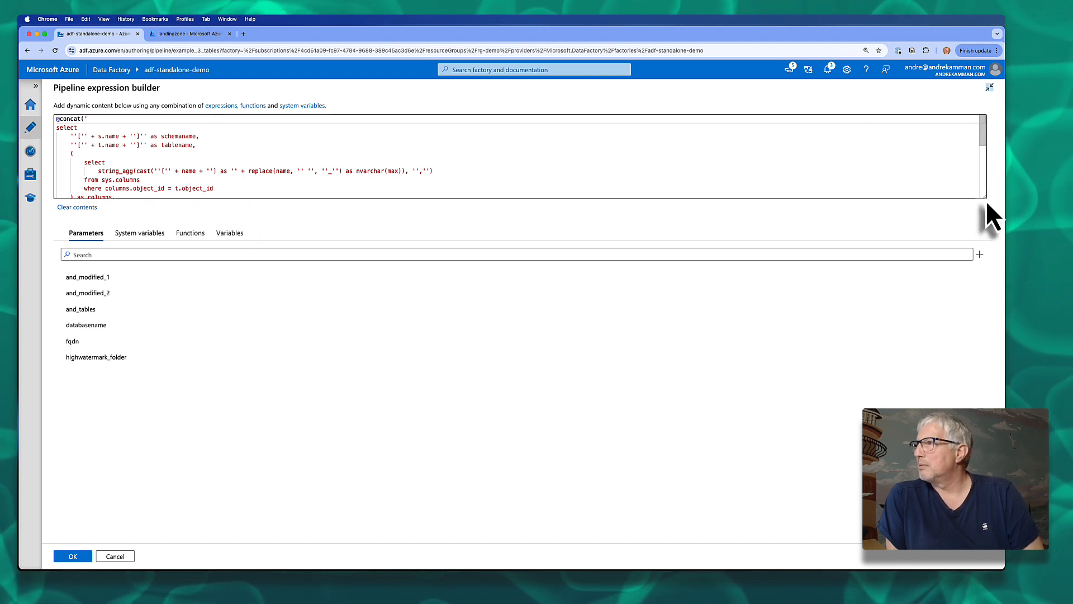
pyautogui.moveTo(986, 199); pyautogui.dragTo(985, 354)
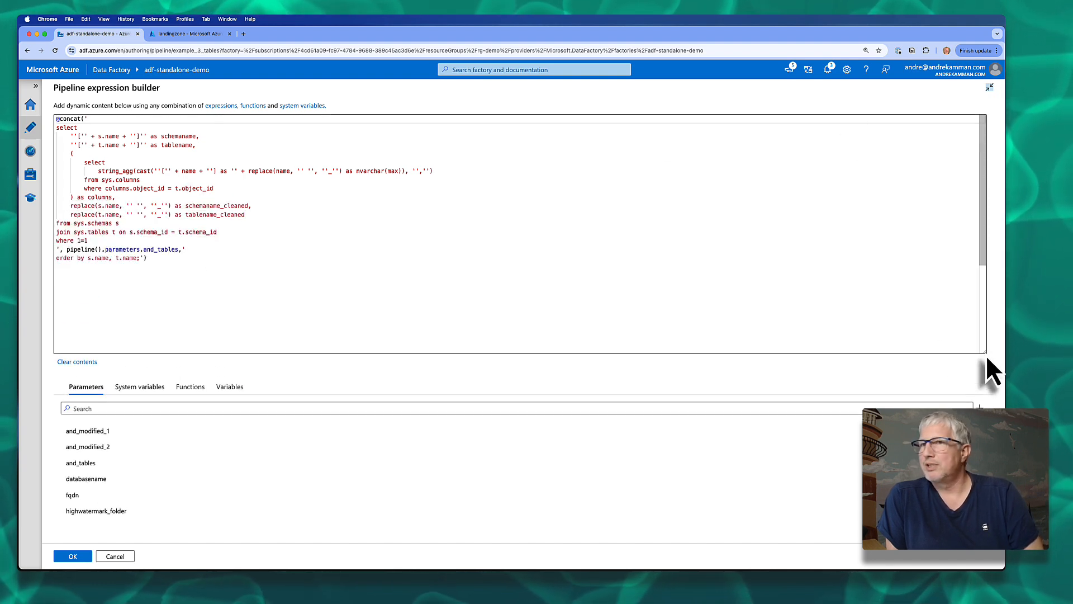
pyautogui.click(220, 263)
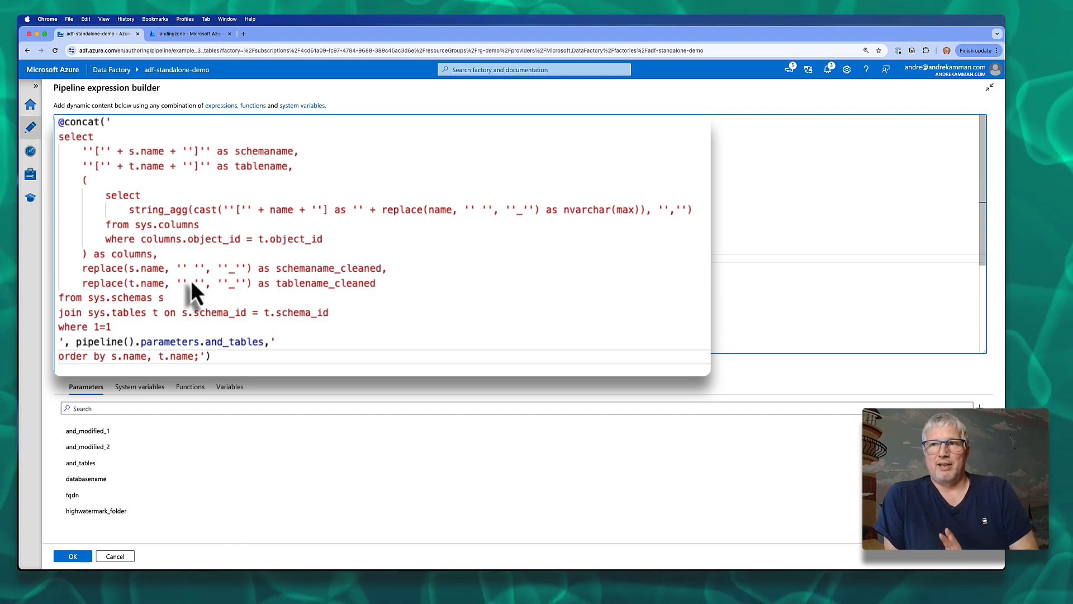
pyautogui.moveTo(121, 330); pyautogui.dragTo(56, 335)
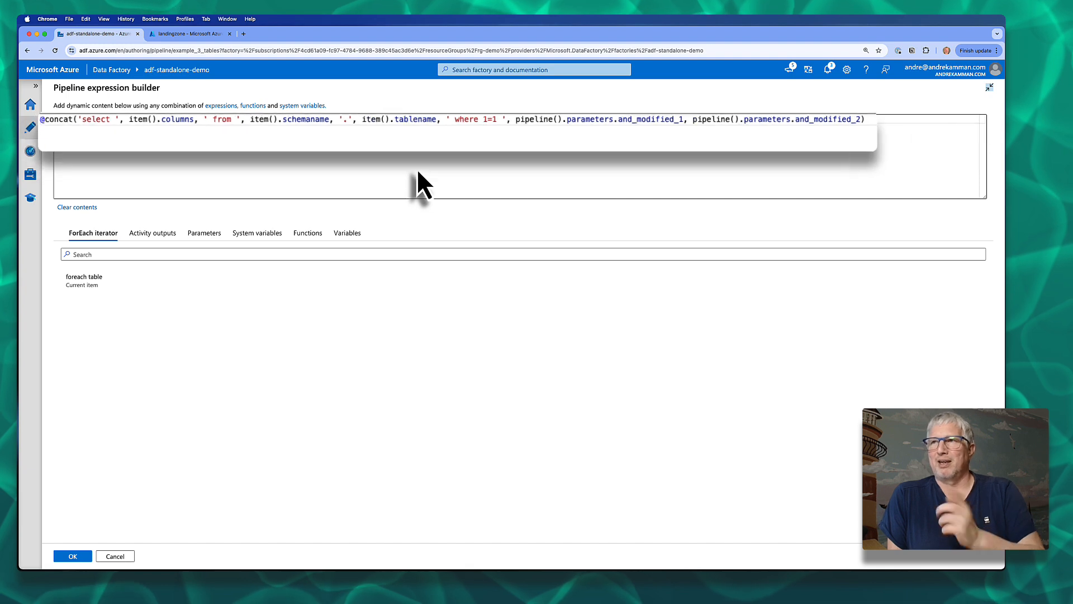
# Close the table_to_parquet source query without changes and inspect the activity's sink directory and filename expressions, leaving both as they are.
pyautogui.click(112, 556)
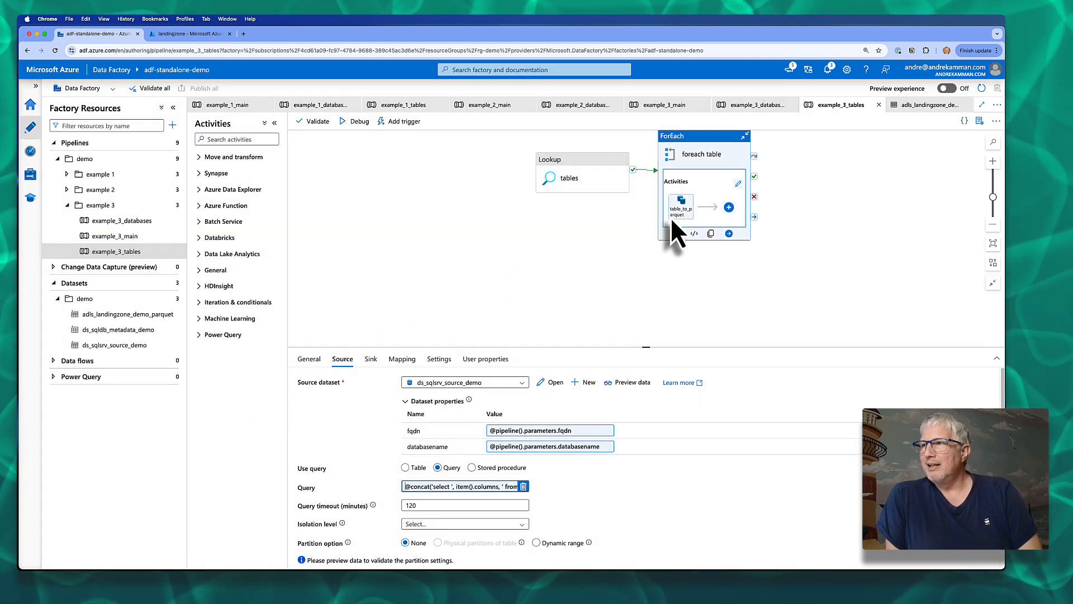
pyautogui.click(370, 361)
pyautogui.click(496, 430)
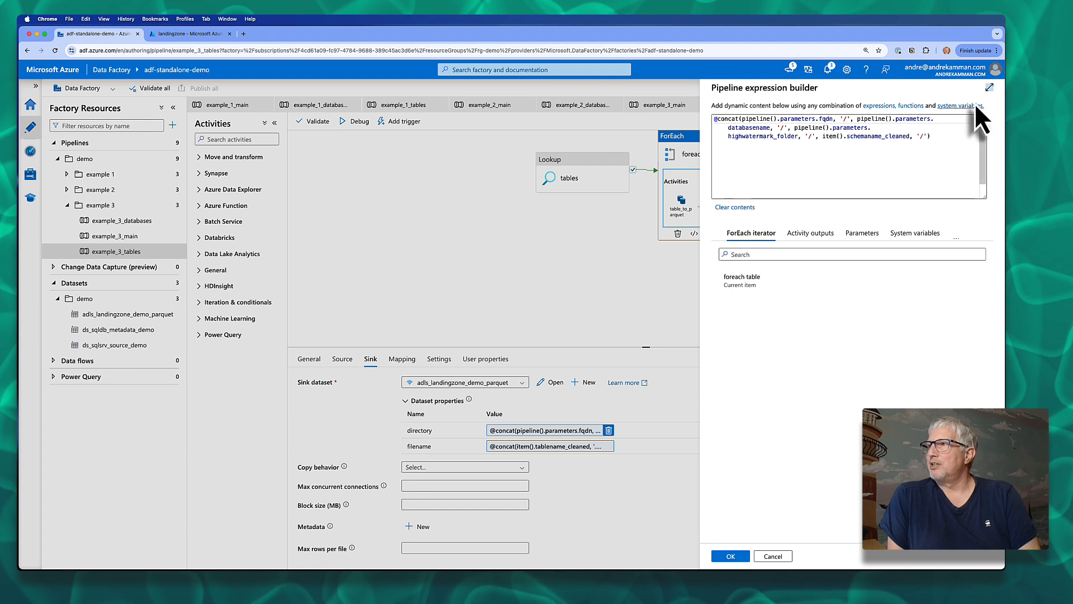
pyautogui.click(988, 87)
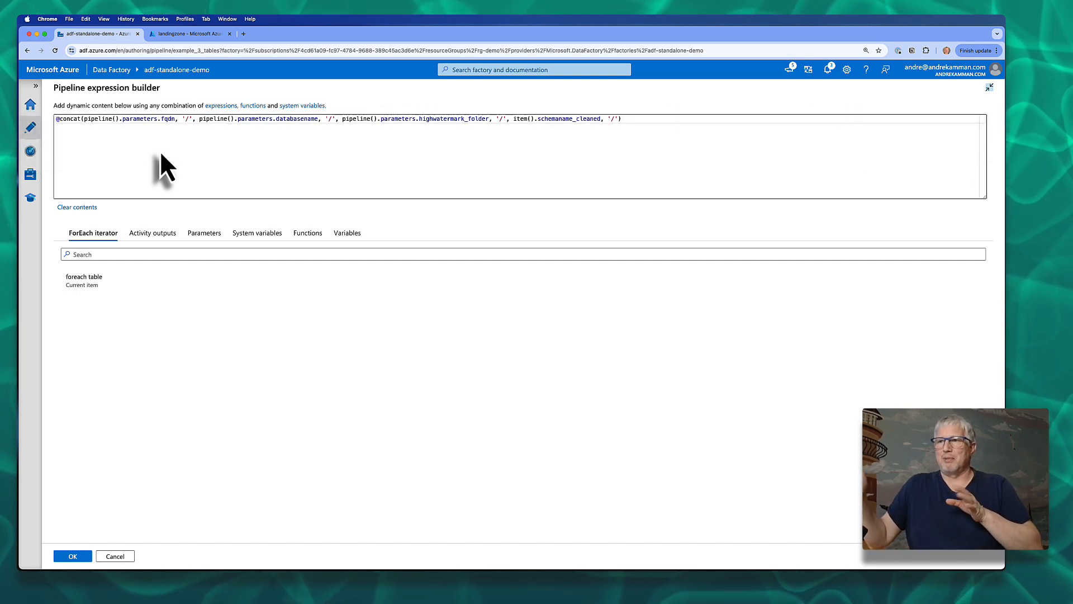
pyautogui.click(124, 557)
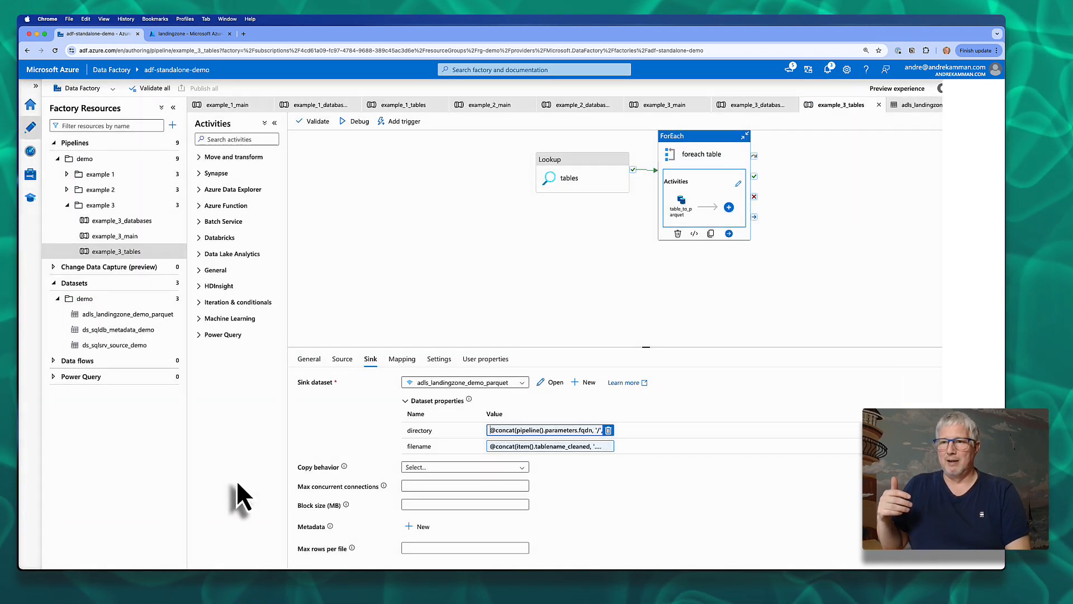
pyautogui.click(545, 447)
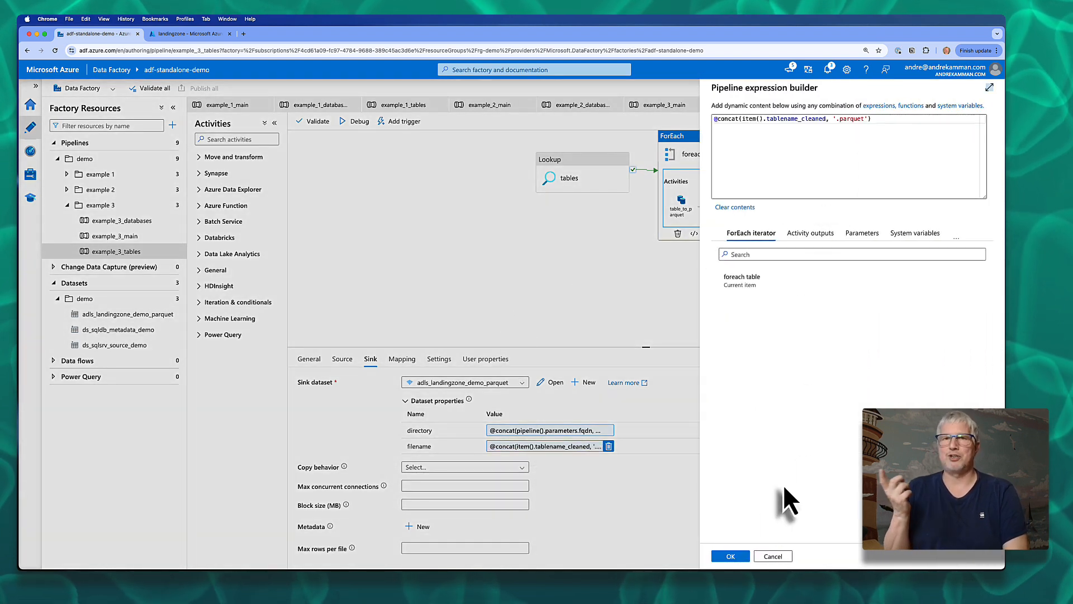
pyautogui.click(778, 560)
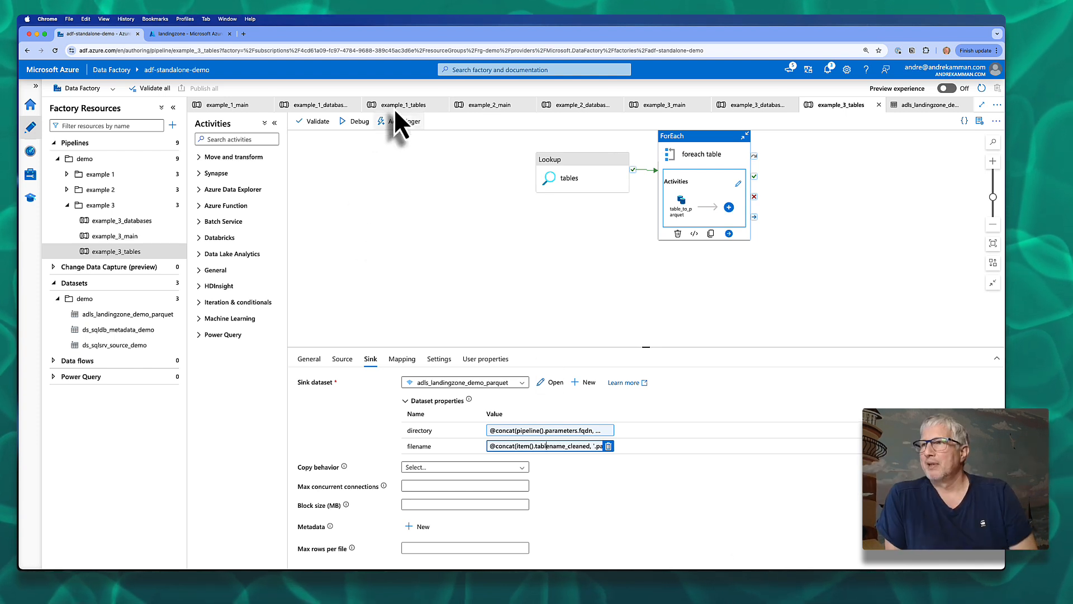
pyautogui.click(409, 123)
pyautogui.click(407, 141)
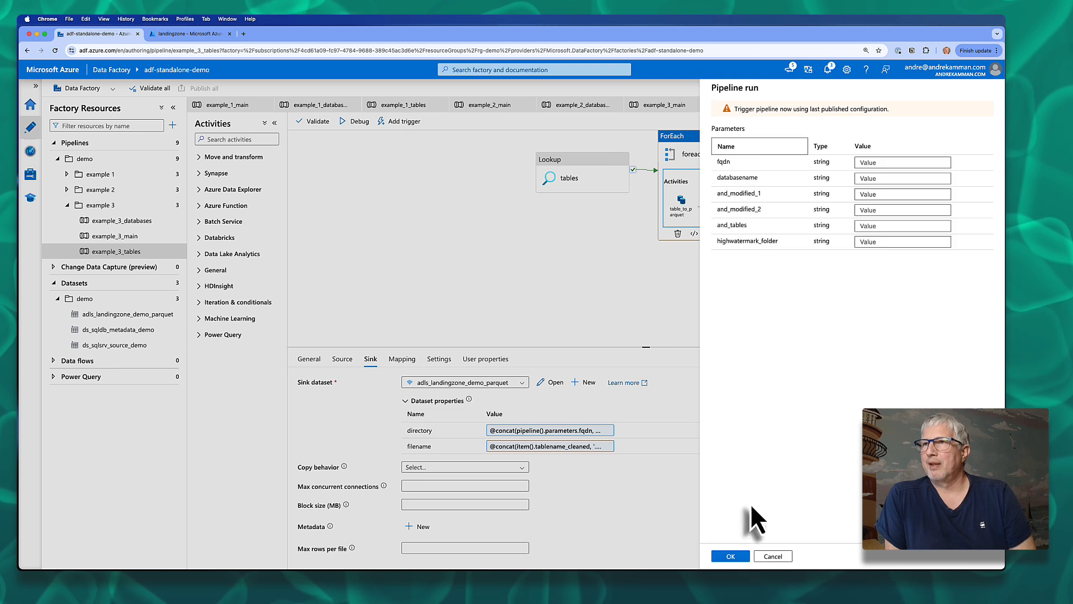
pyautogui.click(761, 556)
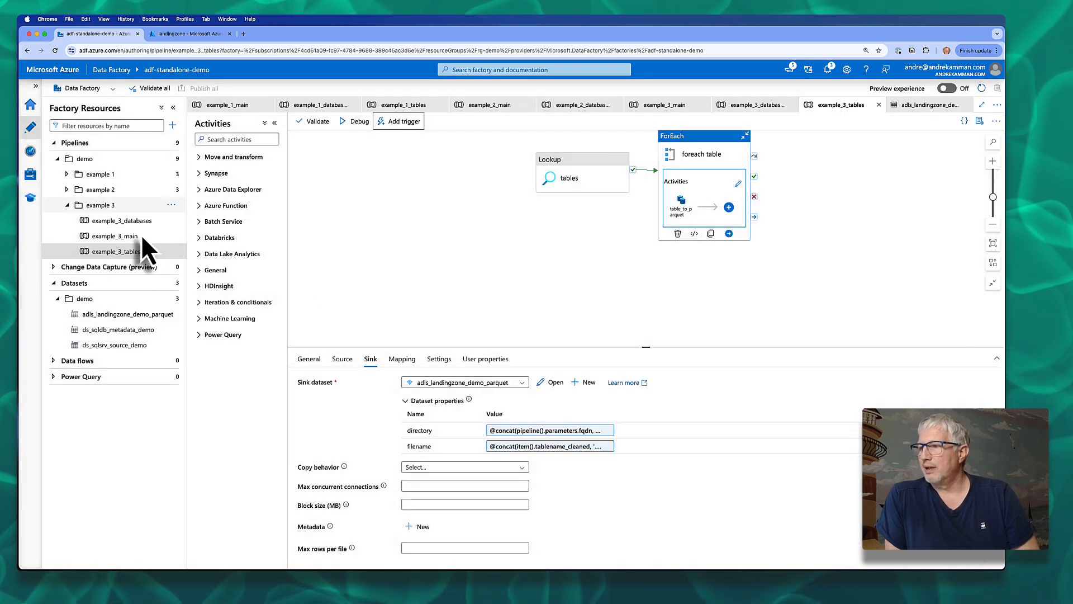
# Open the example_3_main pipeline and trigger an immediate run using the last published configuration.
pyautogui.click(132, 236)
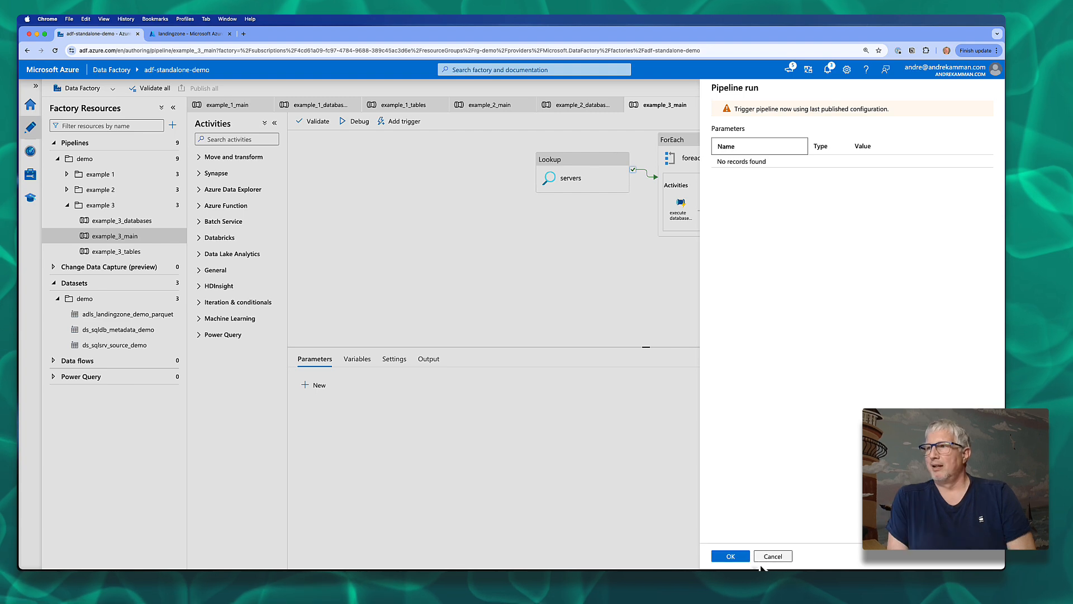
pyautogui.click(724, 557)
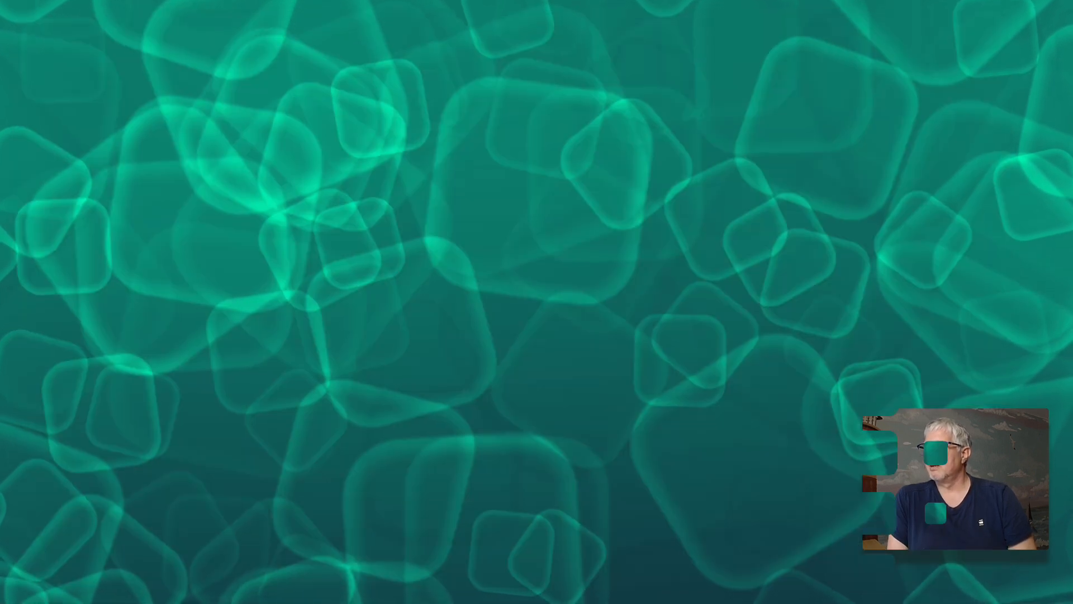